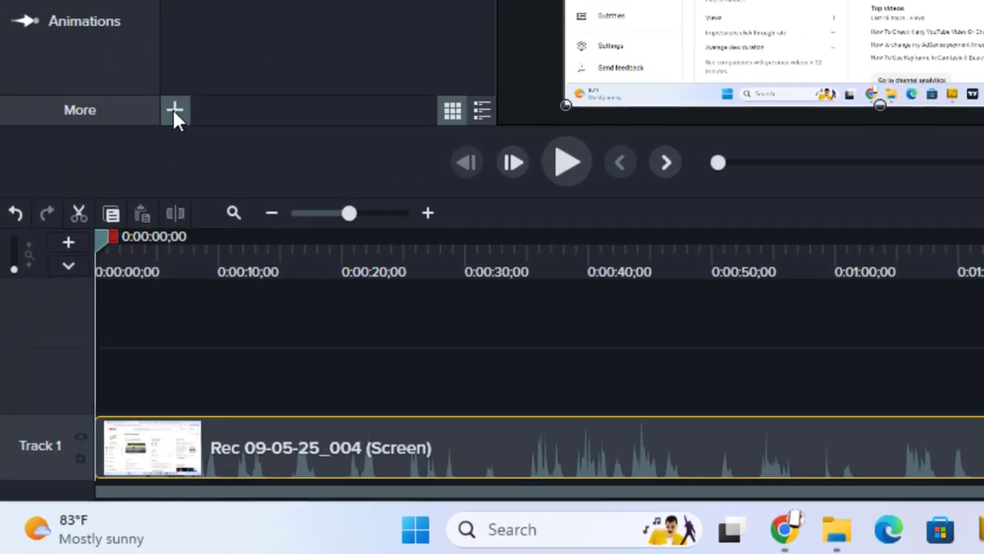
click(107, 280)
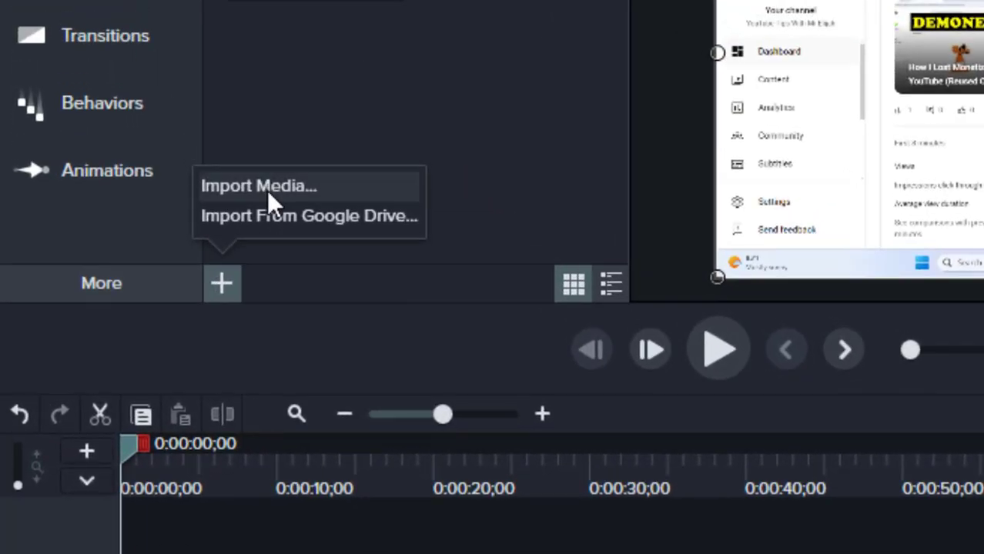
click(272, 190)
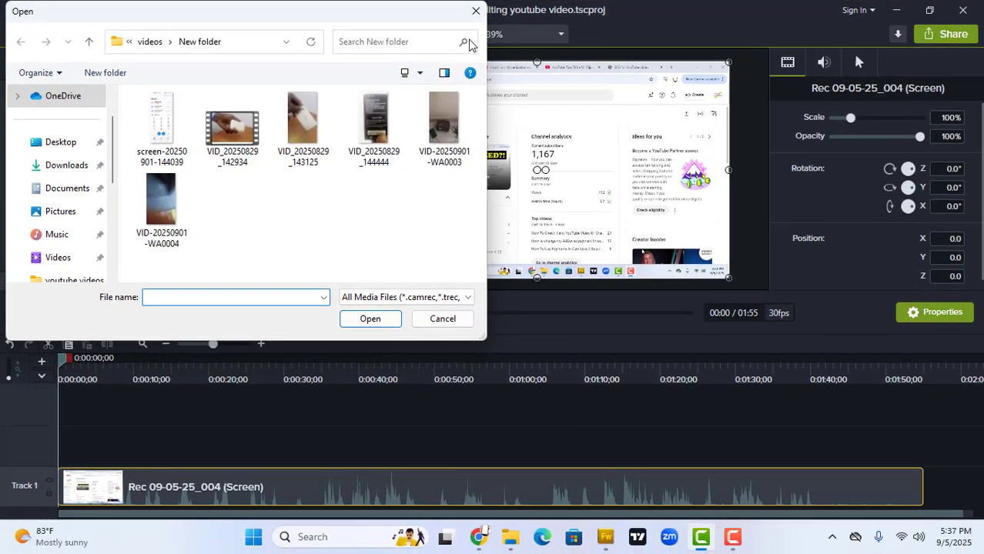
click(476, 11)
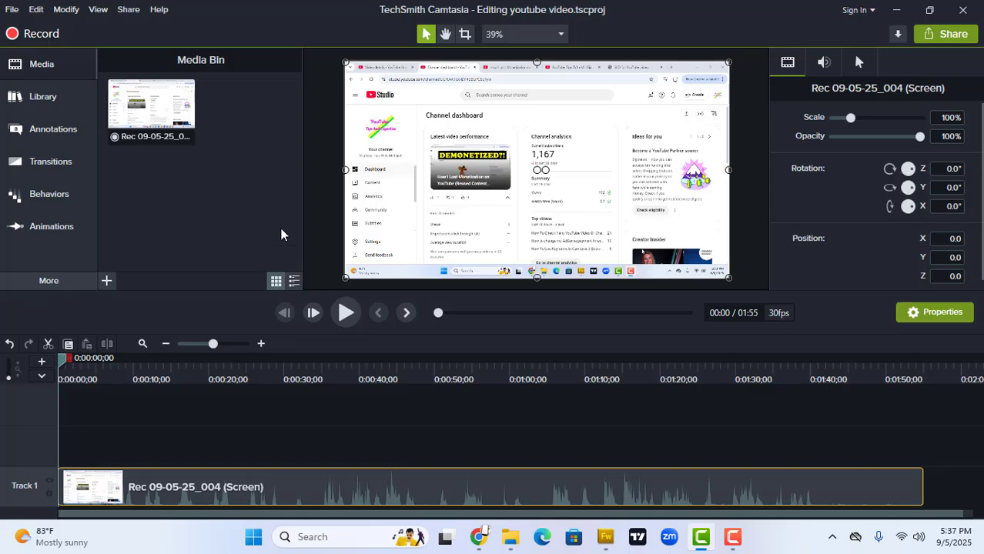
- Add a 286% Zoom-n-Pan zoom at 0:00:12;14 on the Dashboard, Content and Analytics entries of the screen recording
click(345, 315)
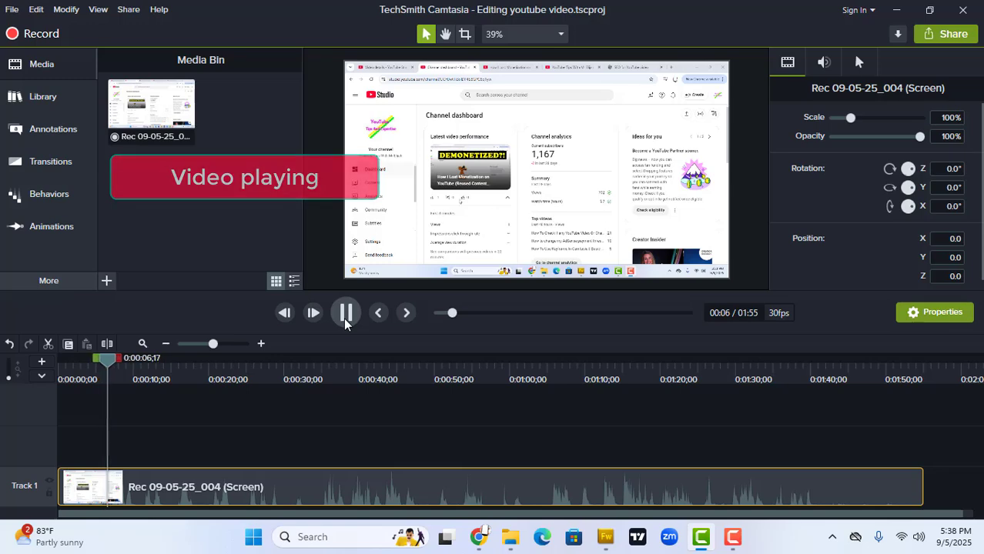
click(345, 320)
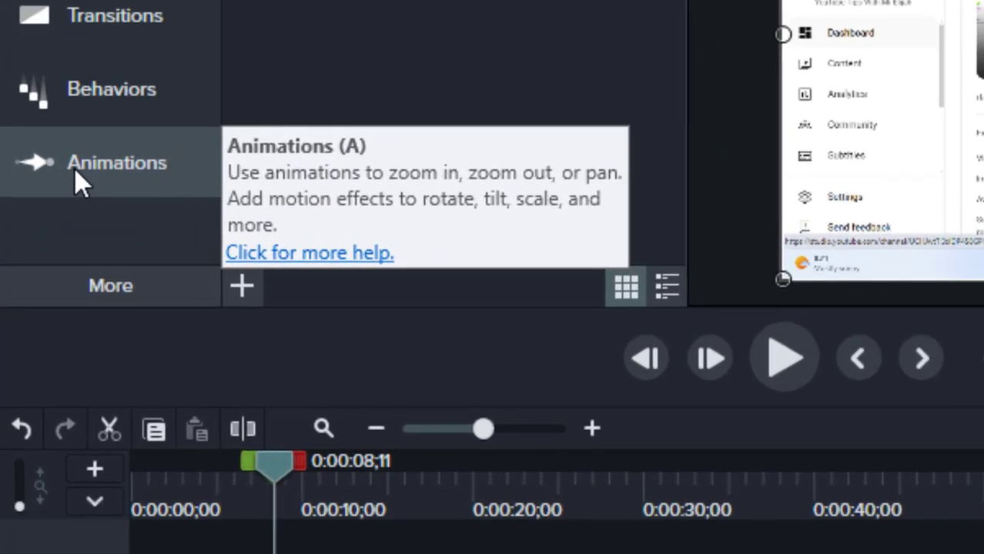
click(74, 168)
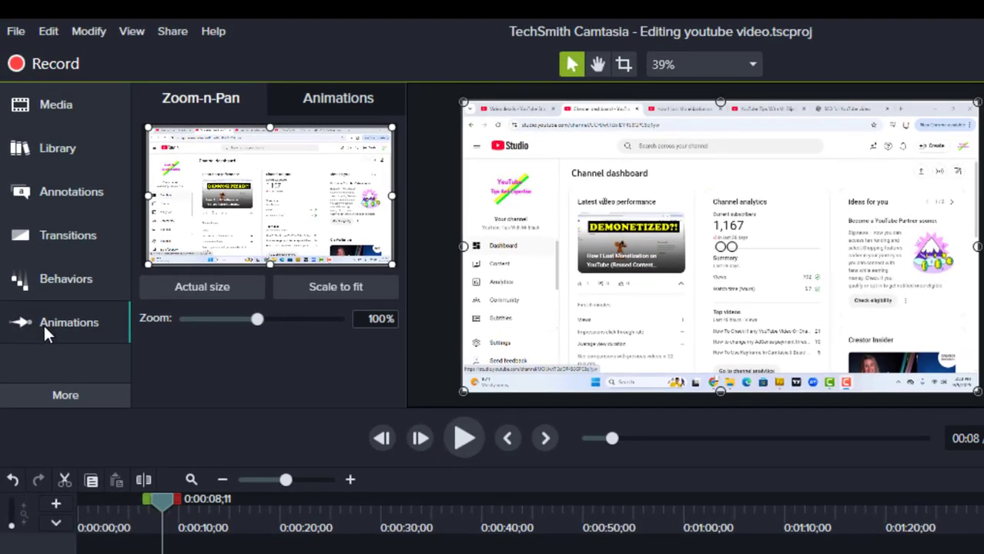
click(465, 439)
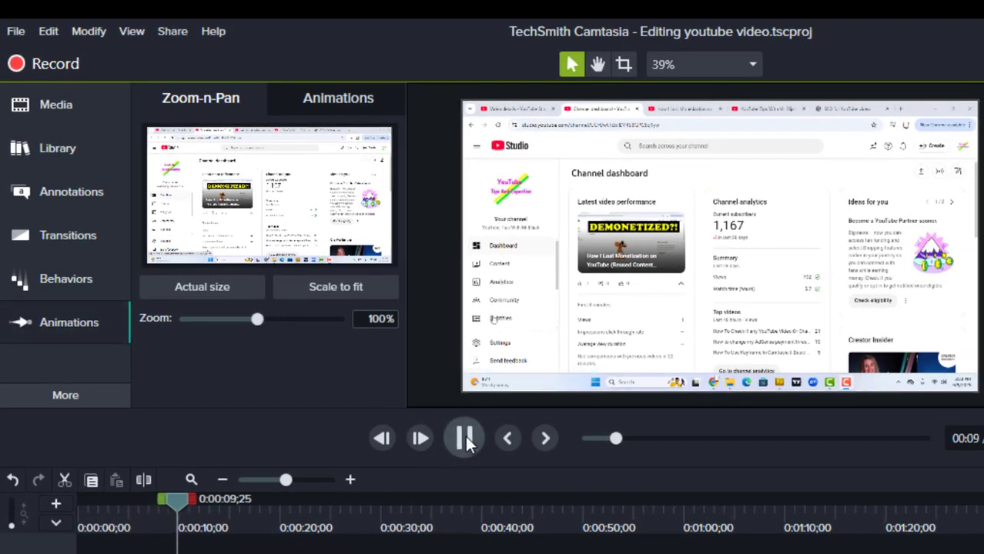
click(465, 437)
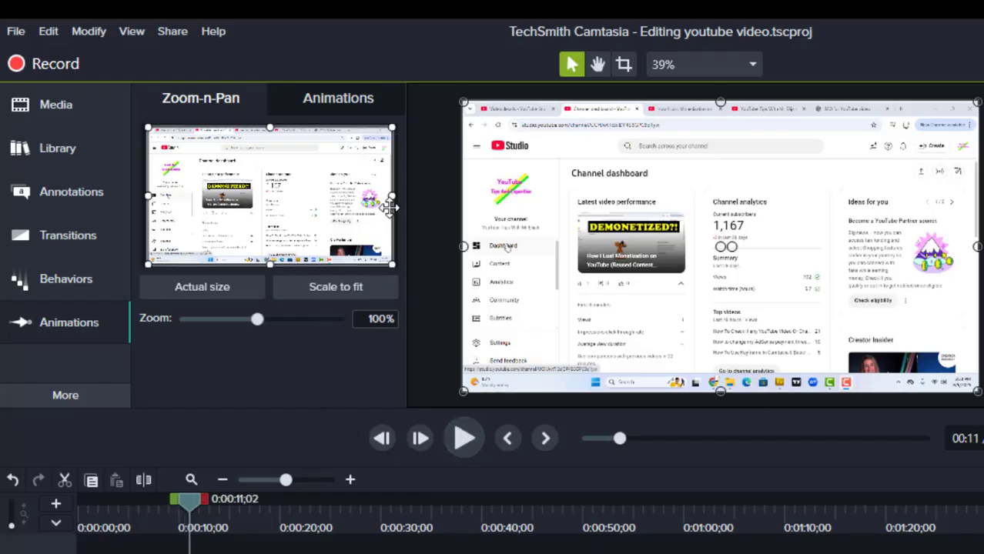
click(464, 436)
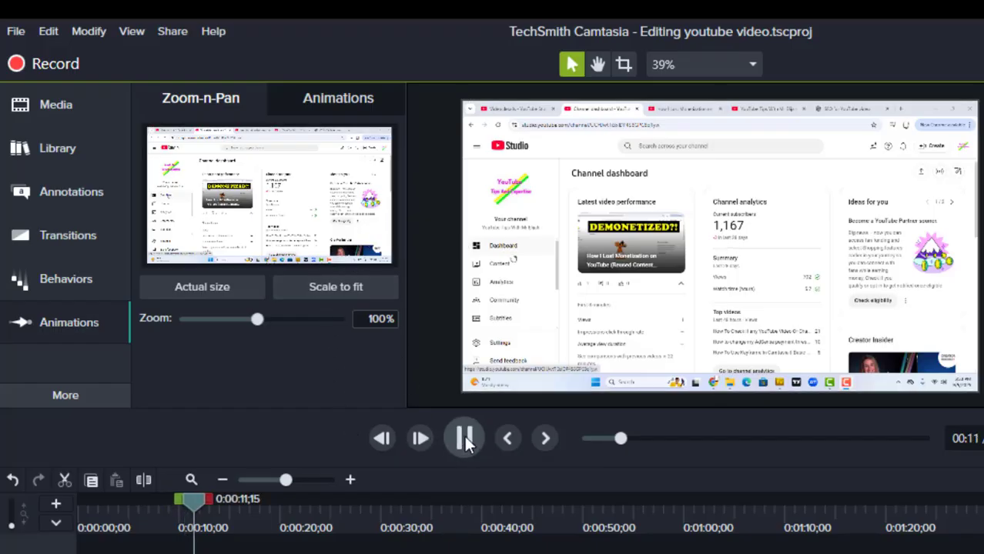
click(464, 437)
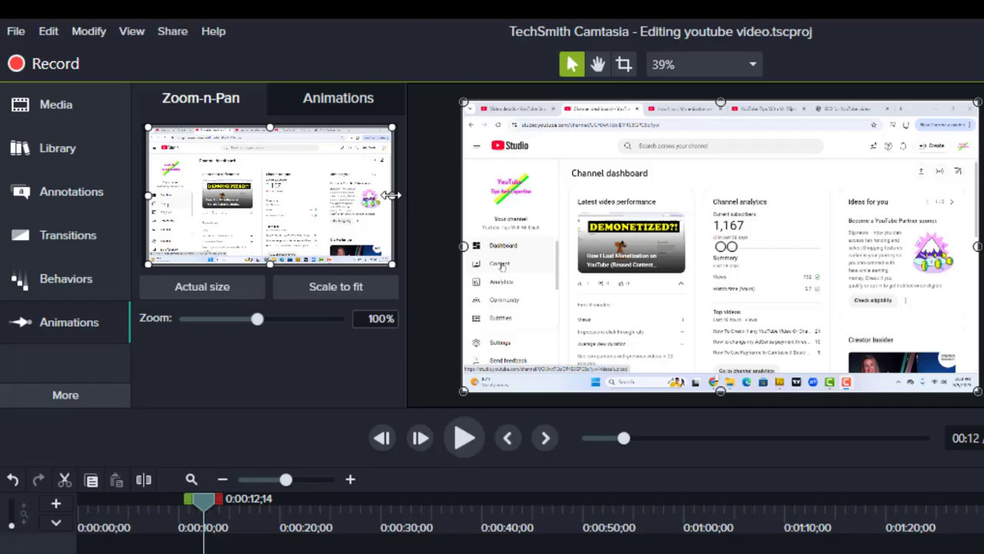
drag(392, 195, 233, 198)
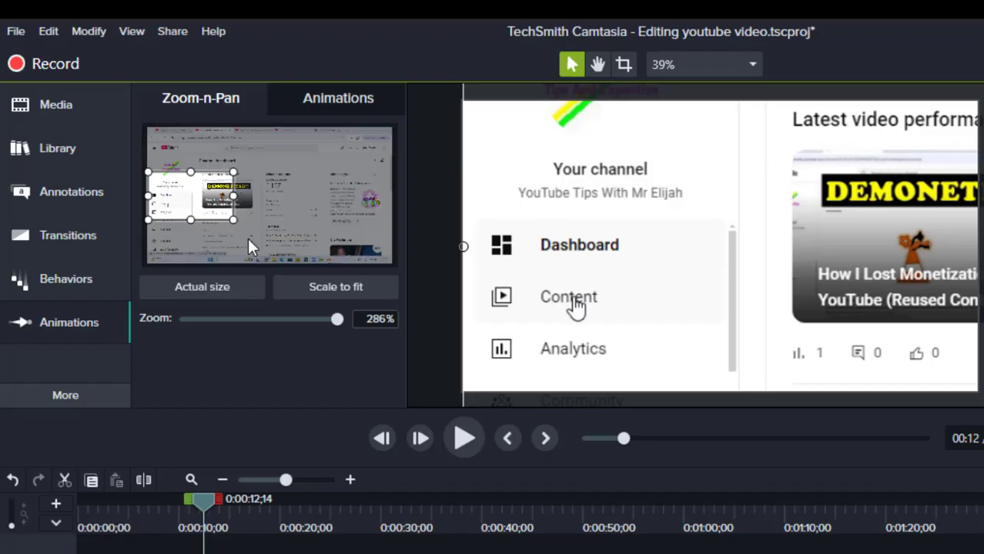
- Play the recording on to 0:00:15;06 and zoom it back out with Scale to fit
click(459, 440)
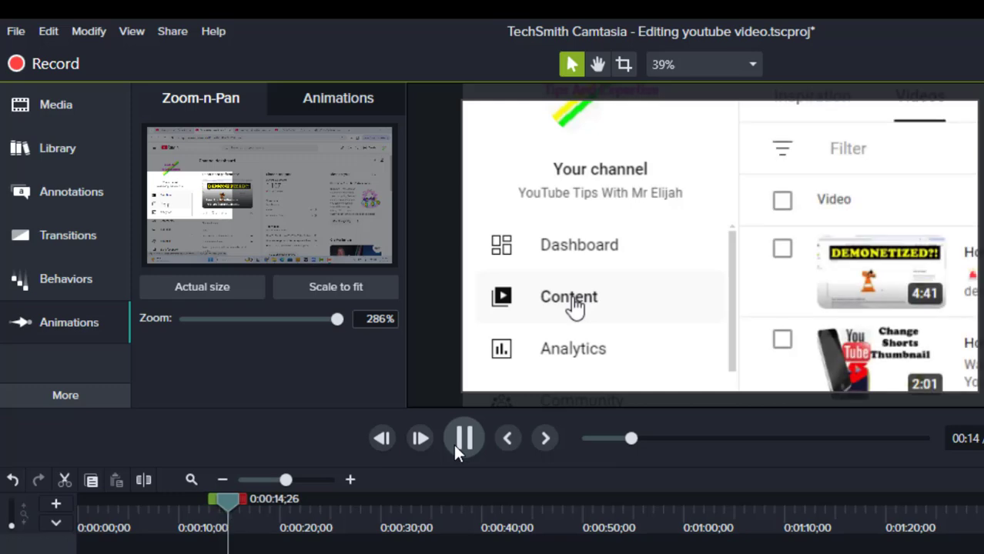
click(453, 444)
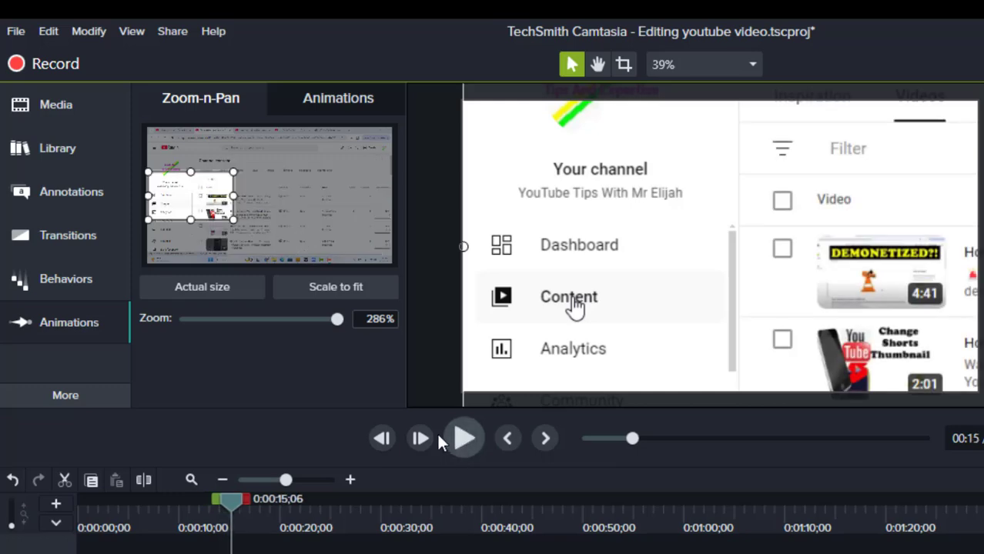
click(335, 287)
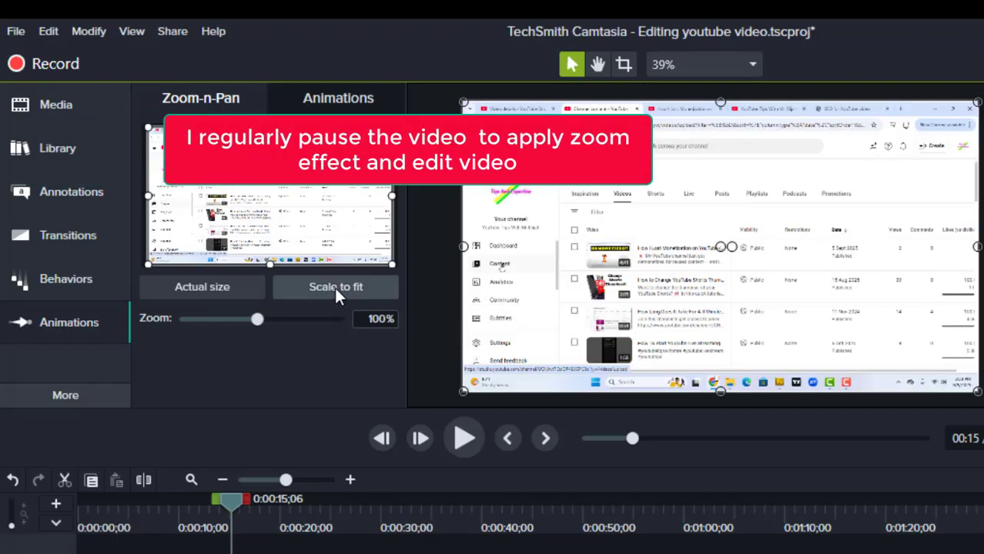
- Add a 209% zoom at 0:00:16;24 framing the upper rows of the Channel content video list
click(466, 444)
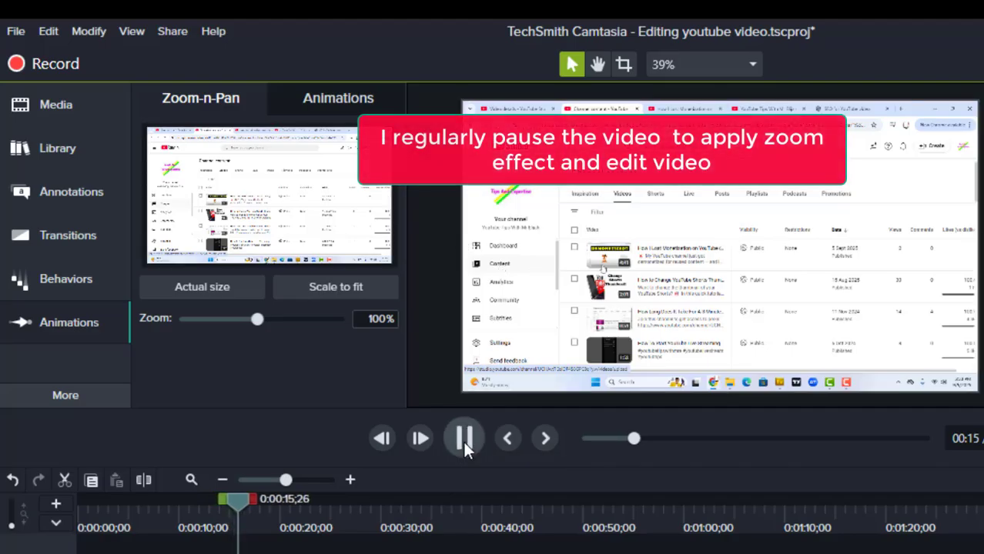
click(462, 441)
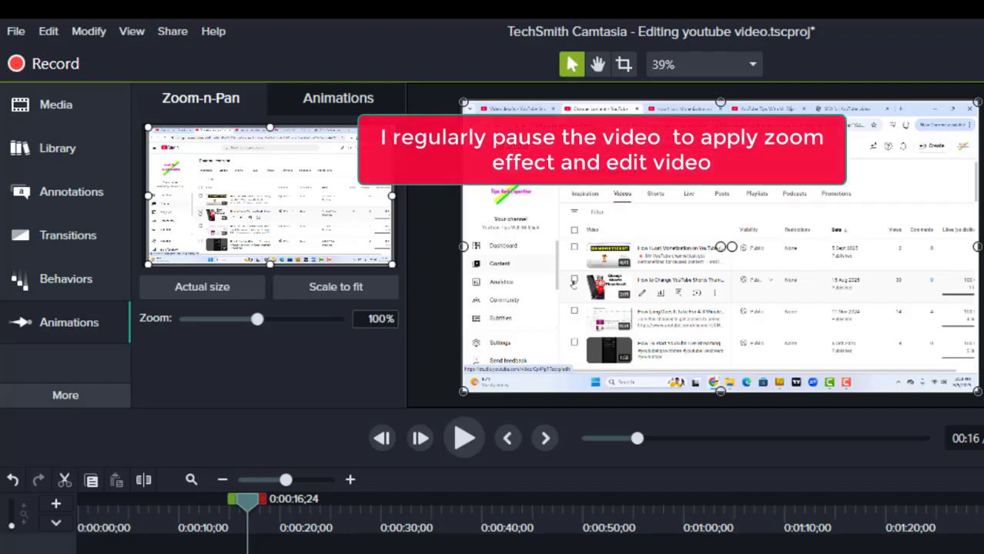
drag(392, 128, 331, 162)
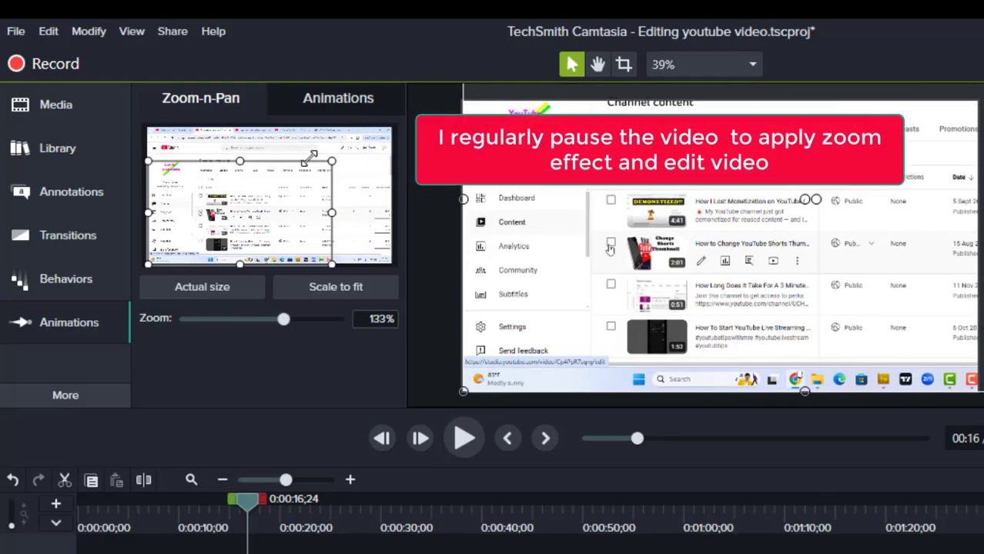
drag(246, 263, 236, 239)
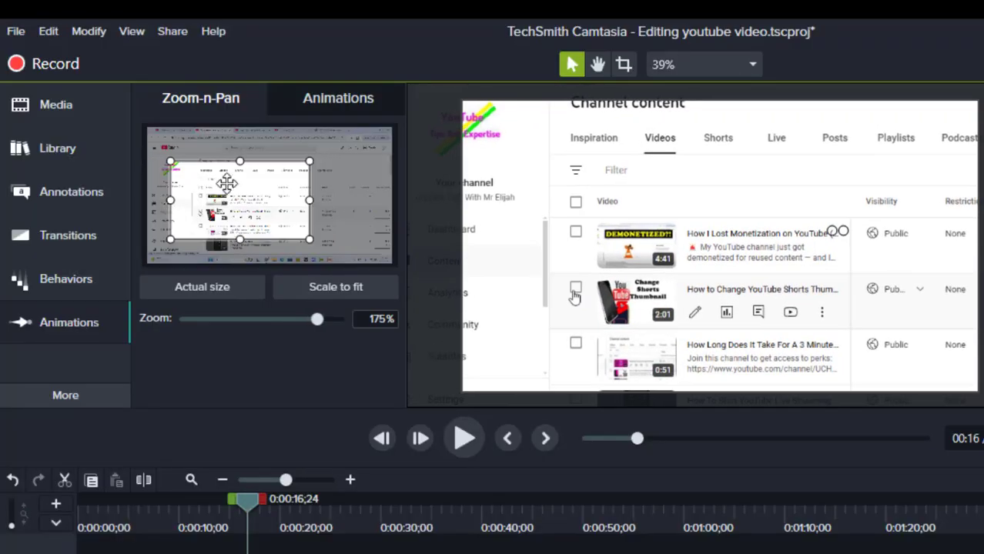
drag(240, 160, 242, 171)
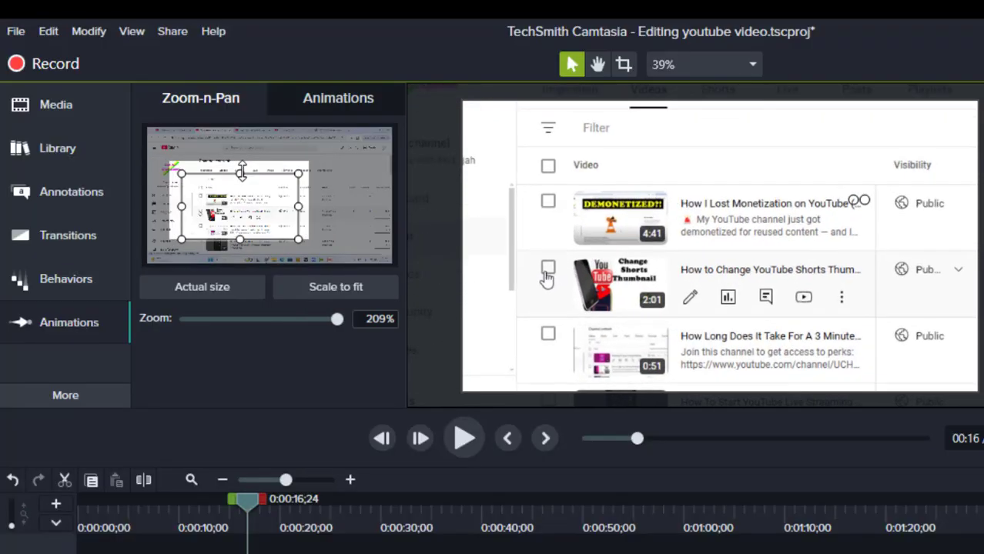
- Widen the zoom frame around the video list to 179% at 0:00:19;10
click(463, 438)
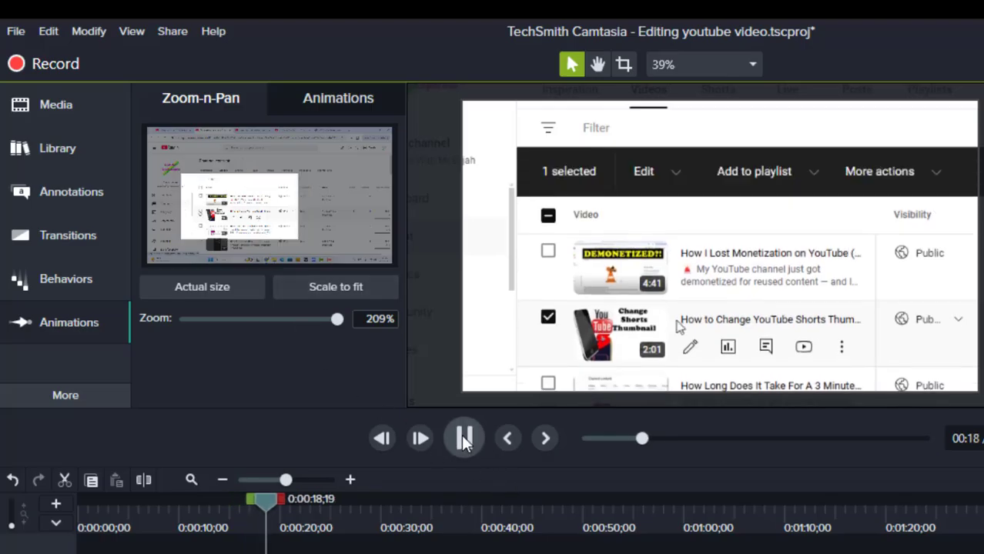
click(463, 437)
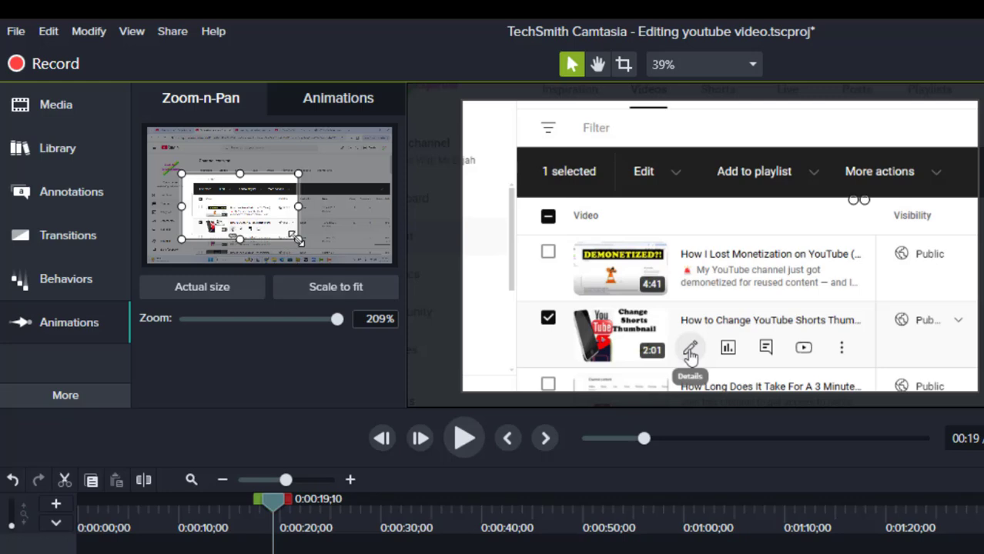
drag(300, 239, 317, 252)
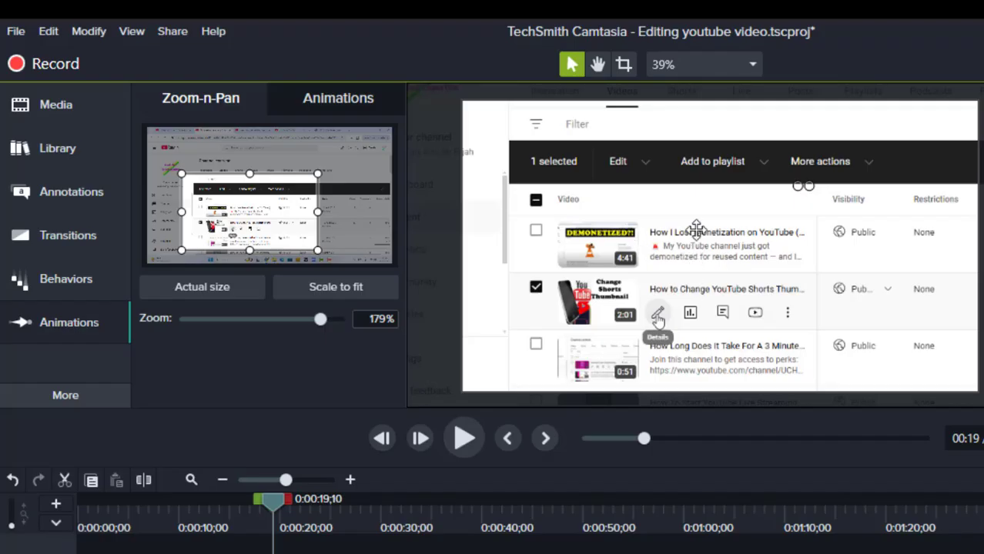
- Play on to 0:00:23;18, where the video details page loads, and zoom out with Scale to fit
click(468, 440)
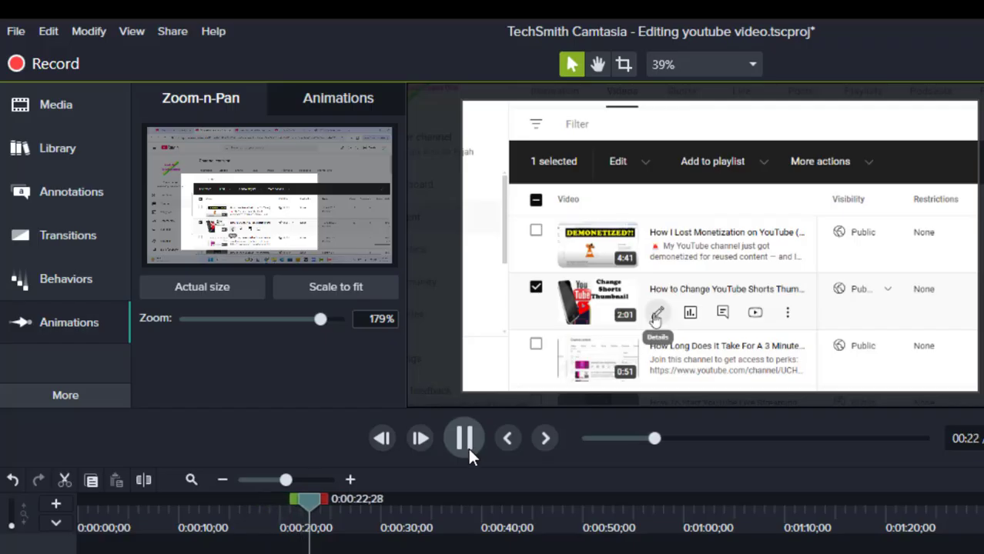
click(468, 445)
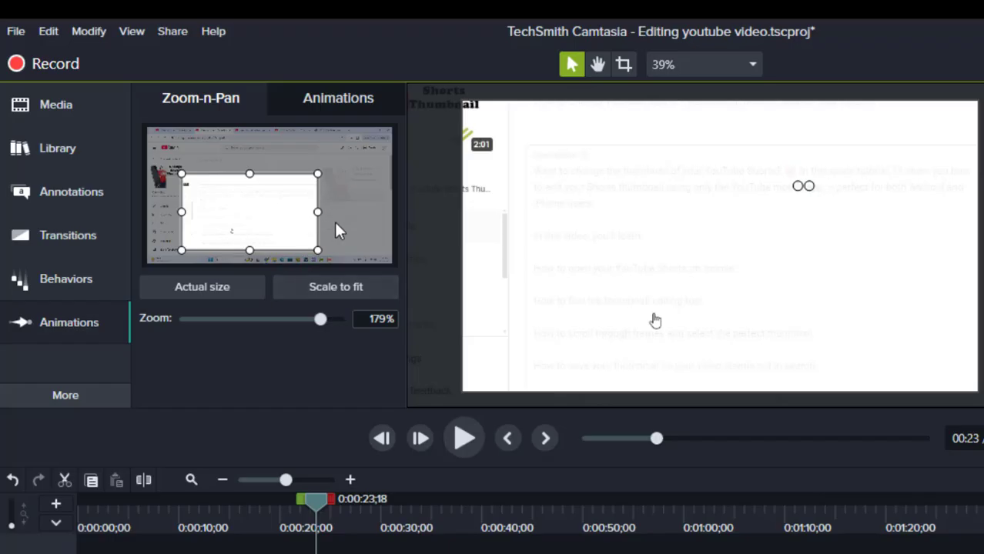
click(341, 290)
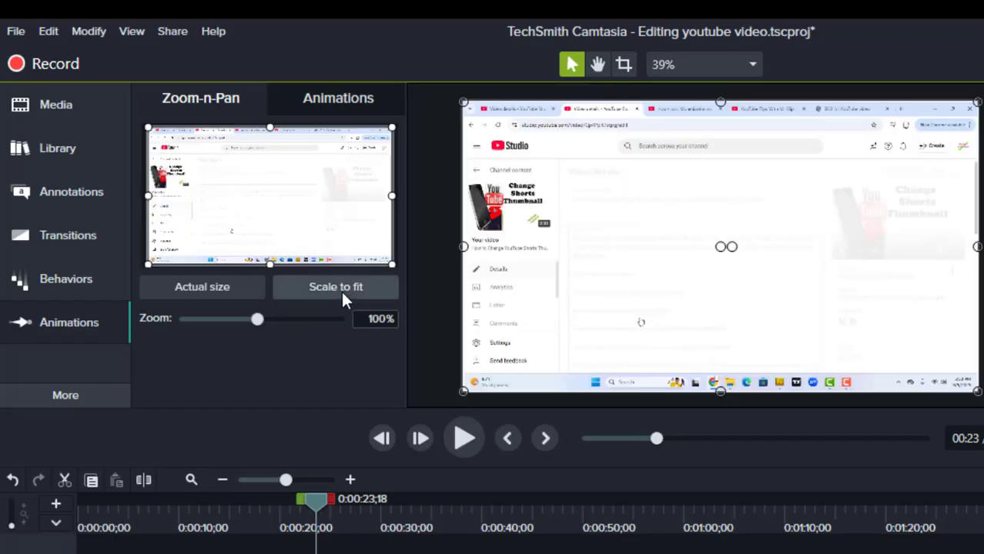
- Add a 195% zoom at 0:00:25;22 on the recorded side menu containing the Editor entry
click(464, 439)
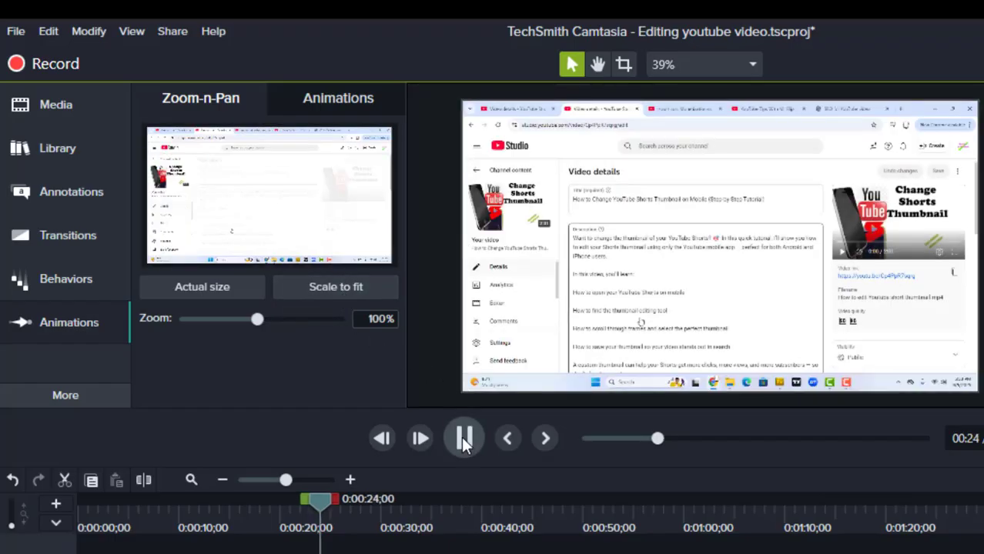
click(465, 439)
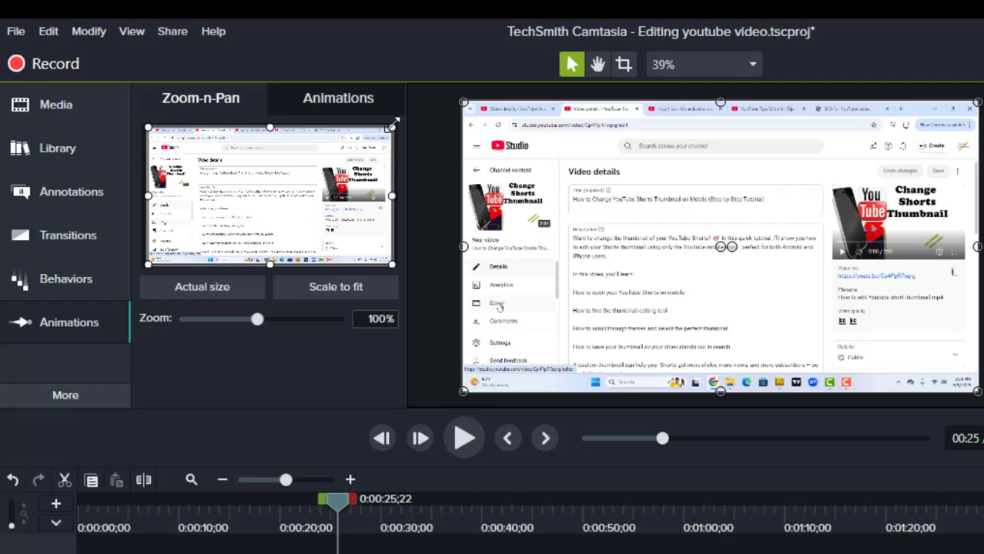
drag(391, 129, 222, 197)
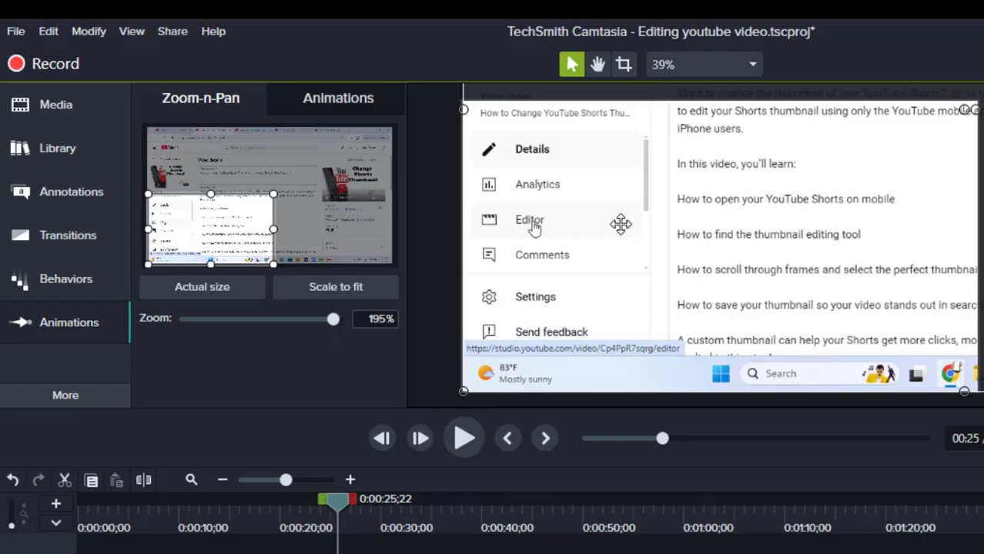
- Play on to 0:00:28;15 and return the recording to full view with Scale to fit
click(466, 438)
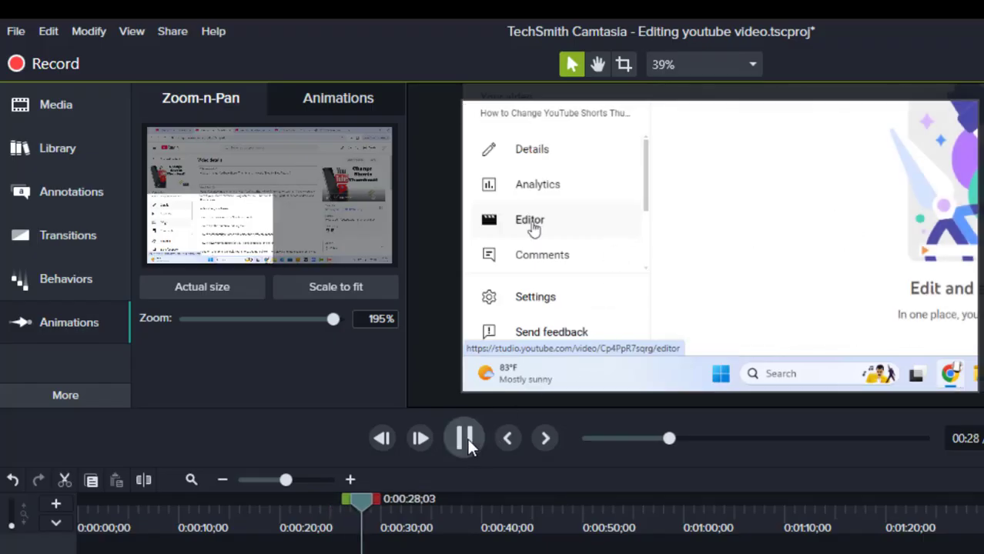
click(466, 439)
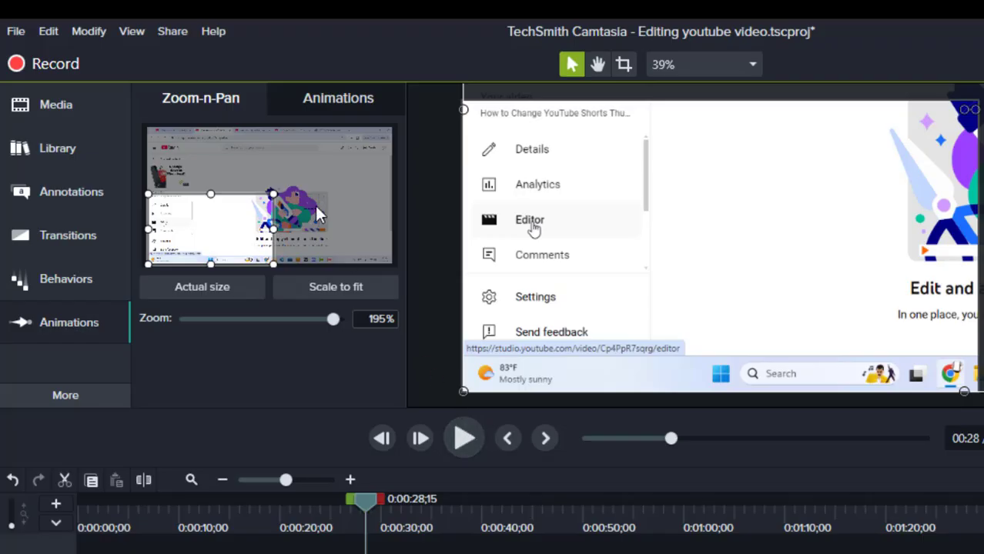
click(337, 284)
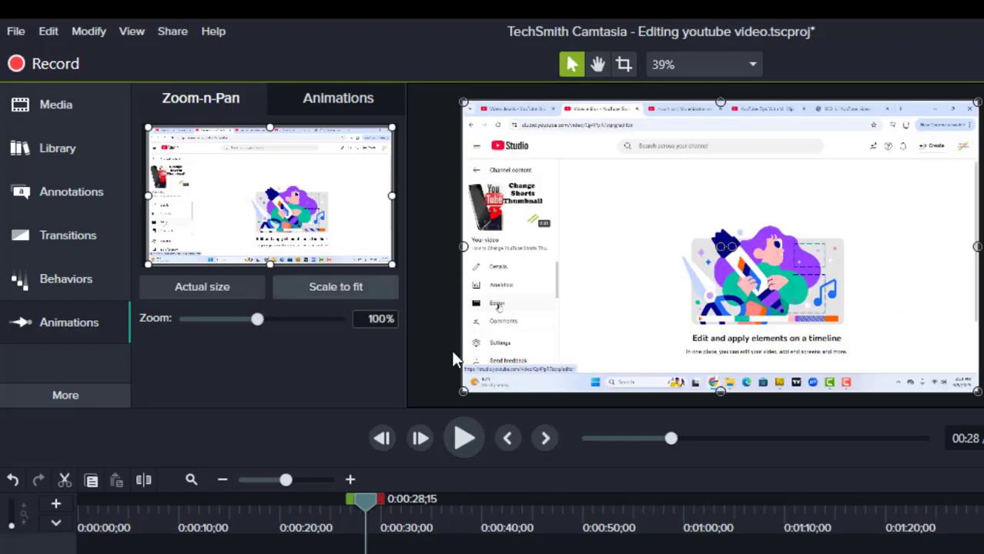
- Play on to 0:00:29;25 and add a 157% zoom framing the recorded editor illustration and the Get started button
click(463, 438)
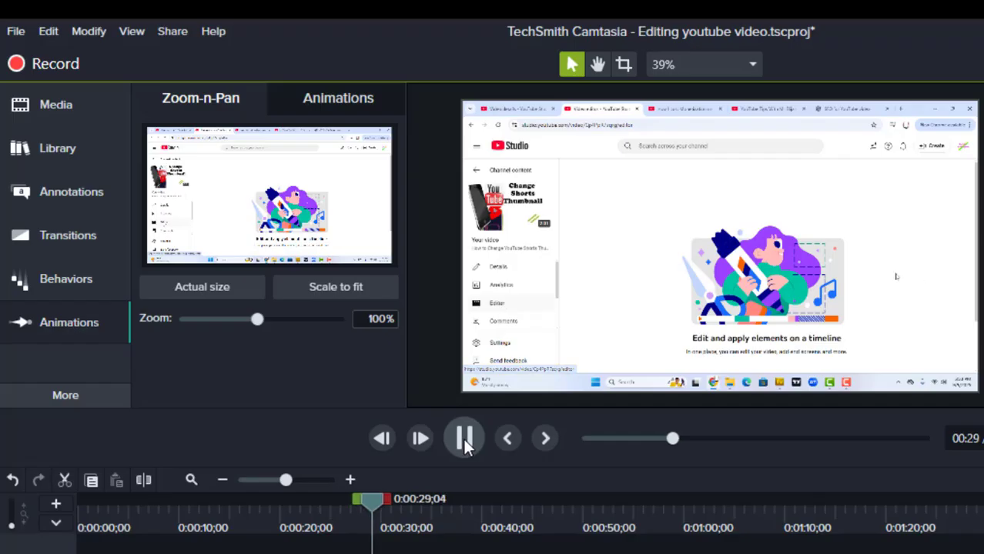
click(463, 438)
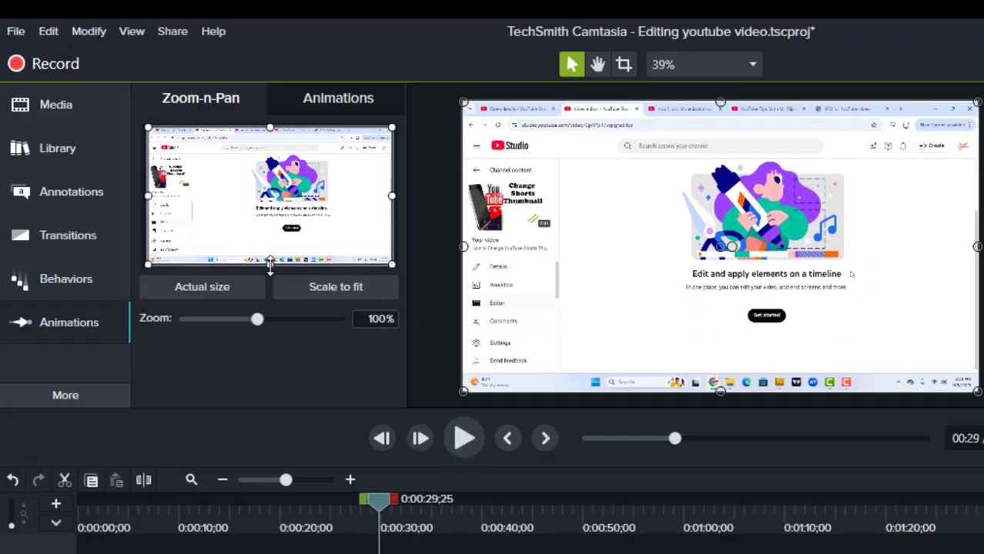
drag(270, 264, 272, 244)
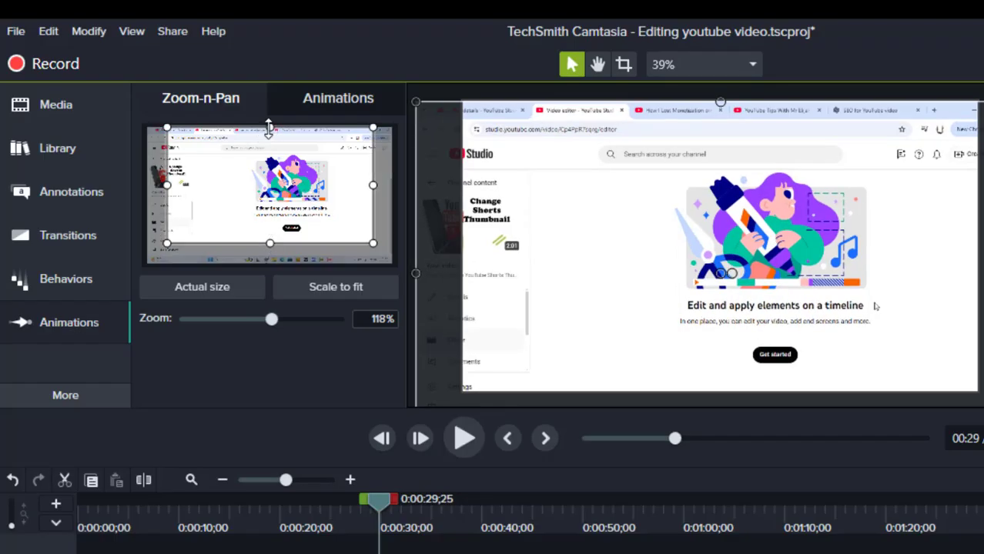
drag(269, 127, 270, 143)
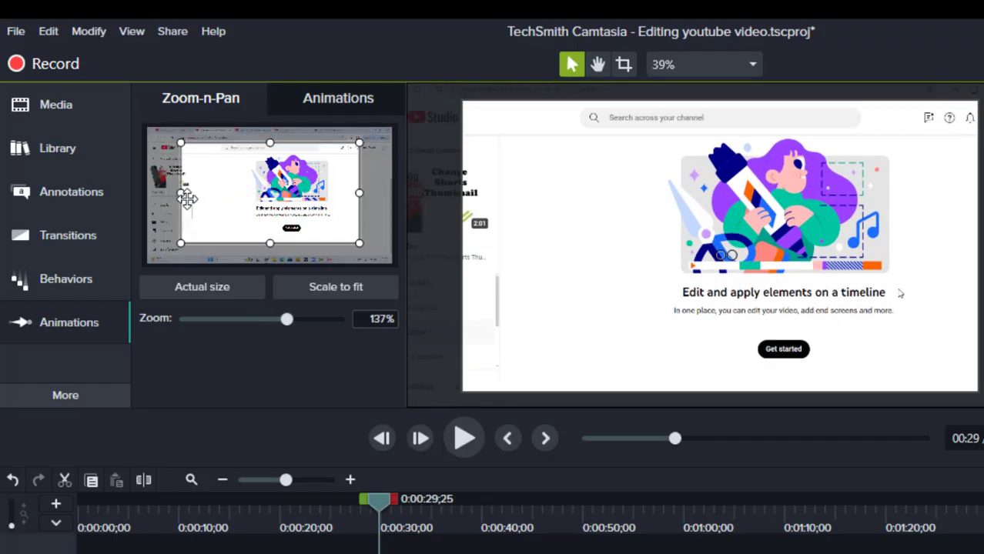
drag(183, 198, 215, 191)
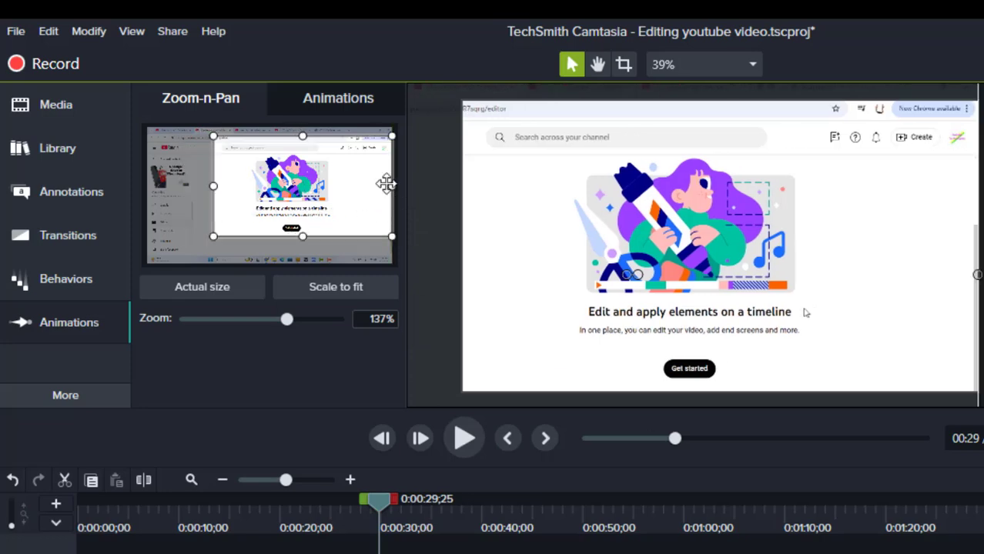
drag(386, 183, 352, 184)
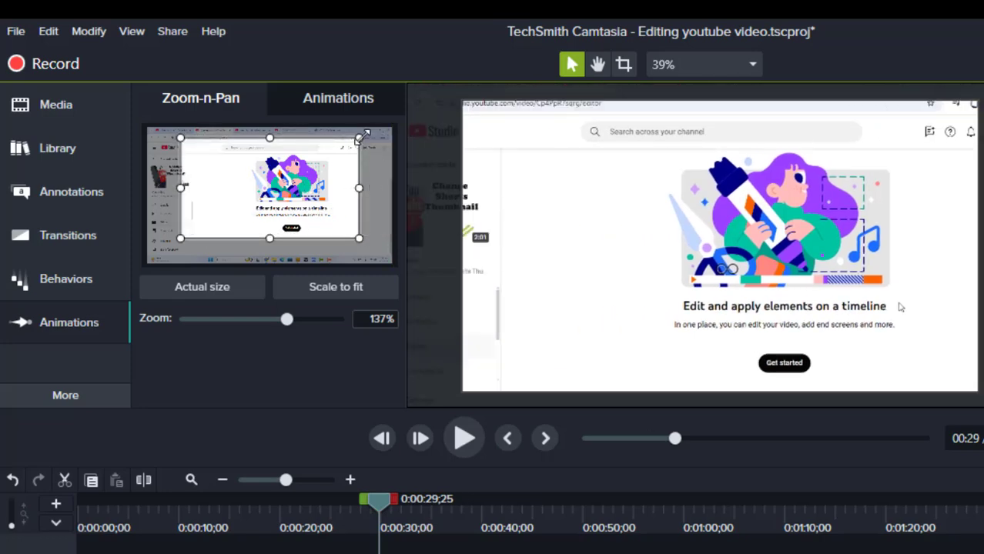
drag(362, 136, 350, 143)
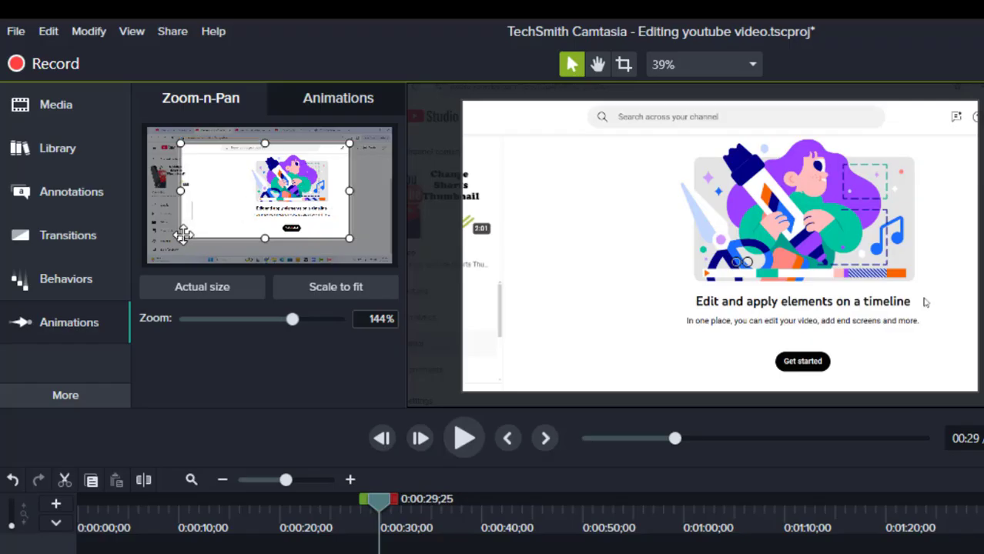
drag(185, 233, 197, 227)
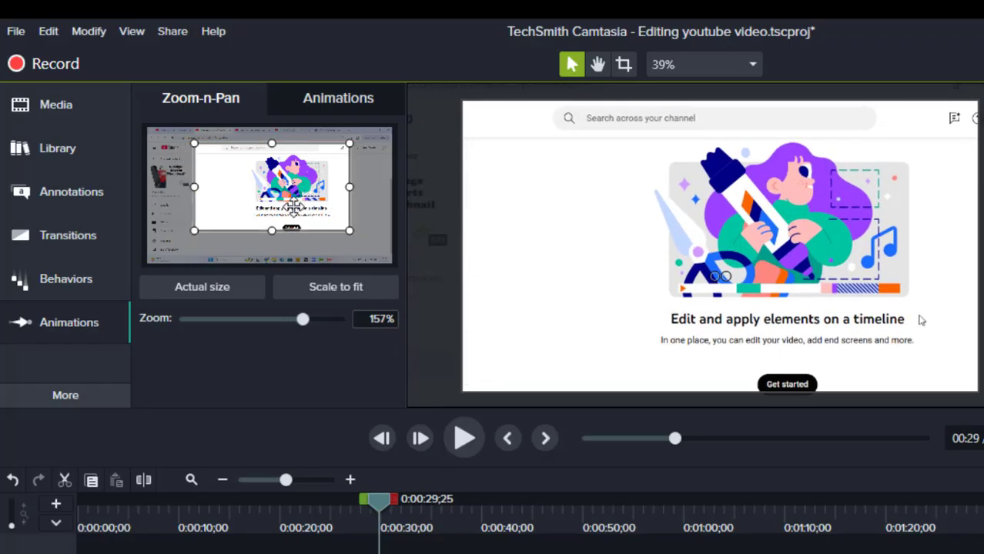
drag(293, 207, 303, 210)
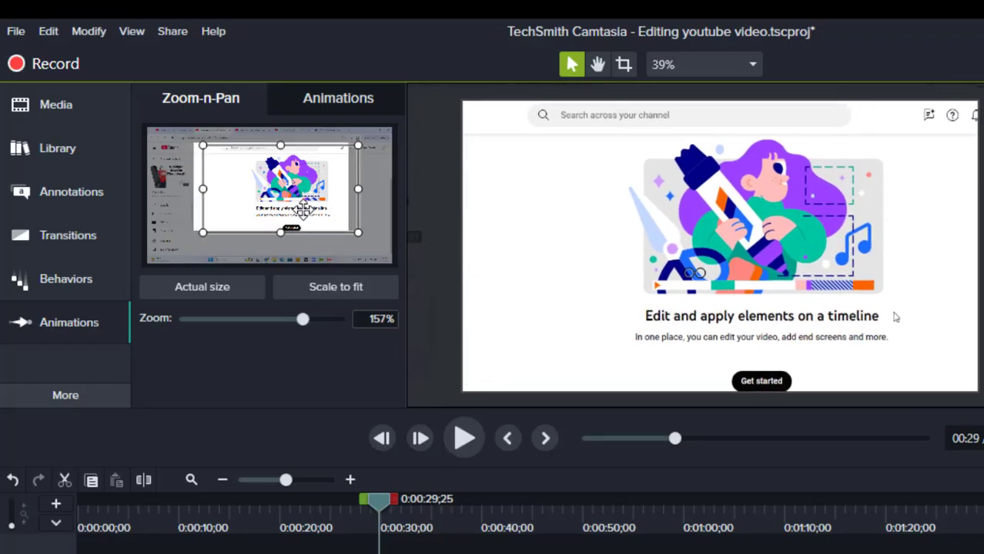
- Play on to 0:00:32;04, after the recorded video editor opens, and return to full view with Scale to fit
click(464, 438)
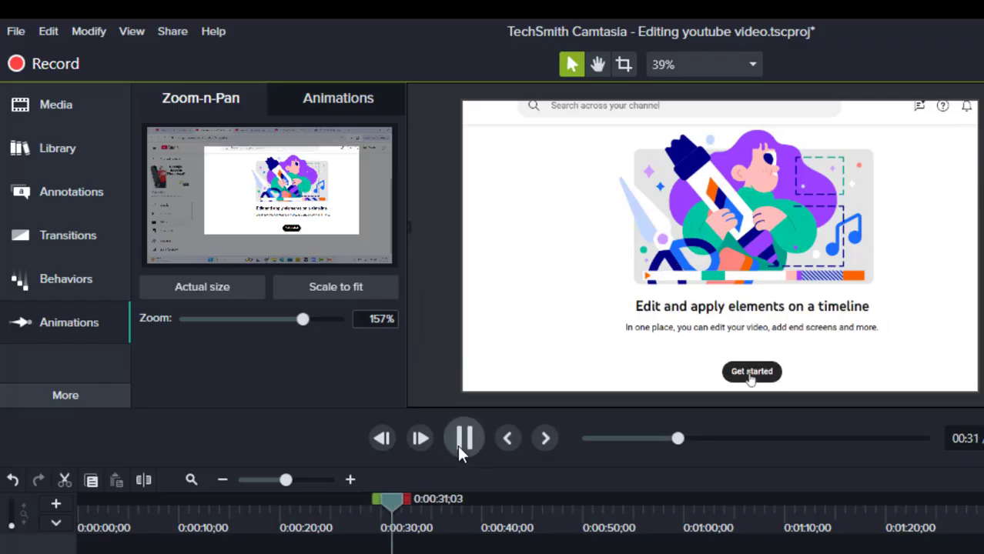
click(459, 446)
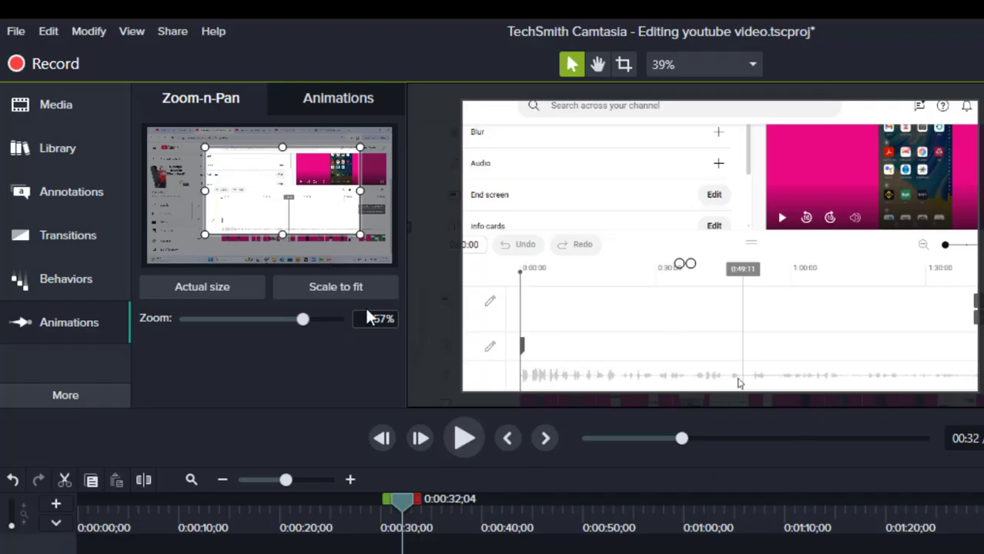
click(351, 291)
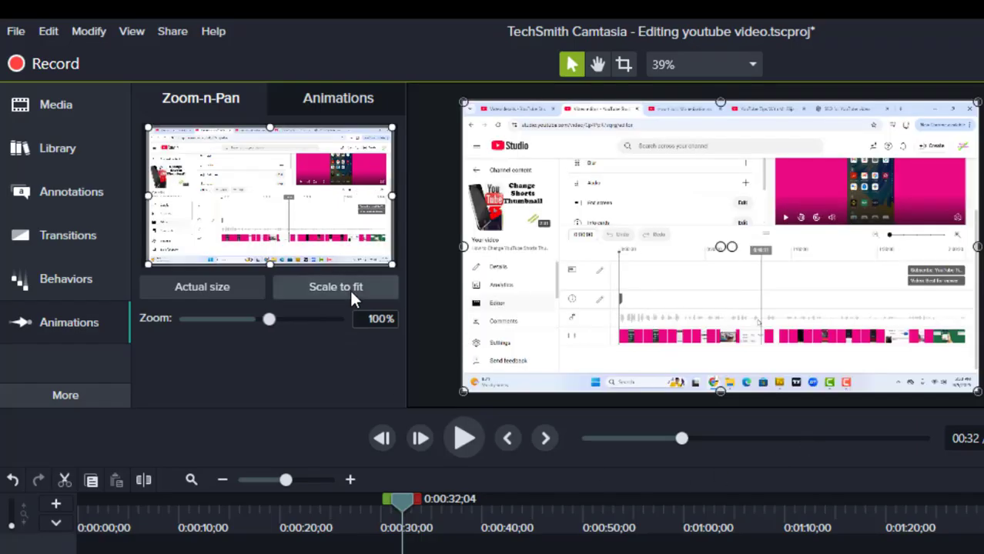
- Play on to 0:00:36;13 and add a 161% zoom on the recorded Video editor's Edit options list
click(466, 442)
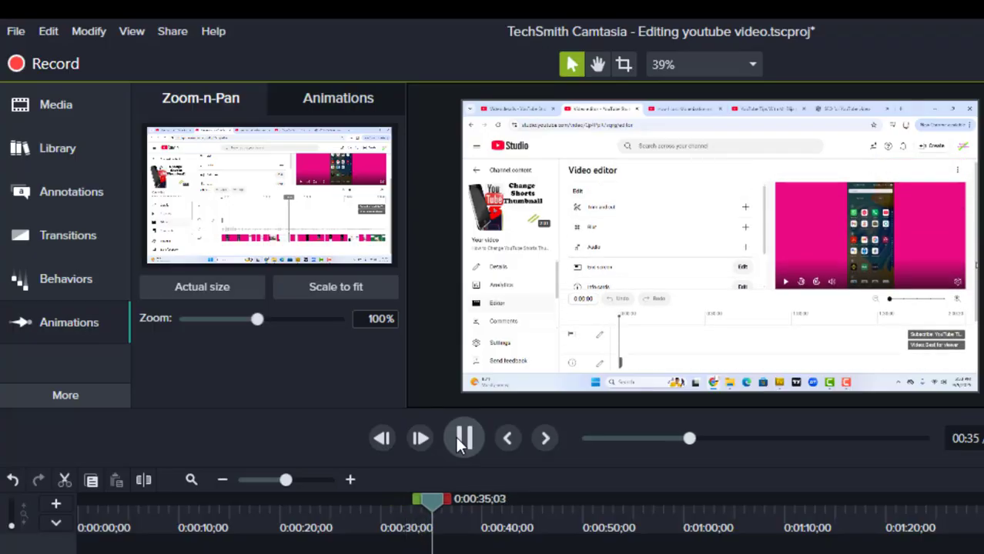
click(455, 437)
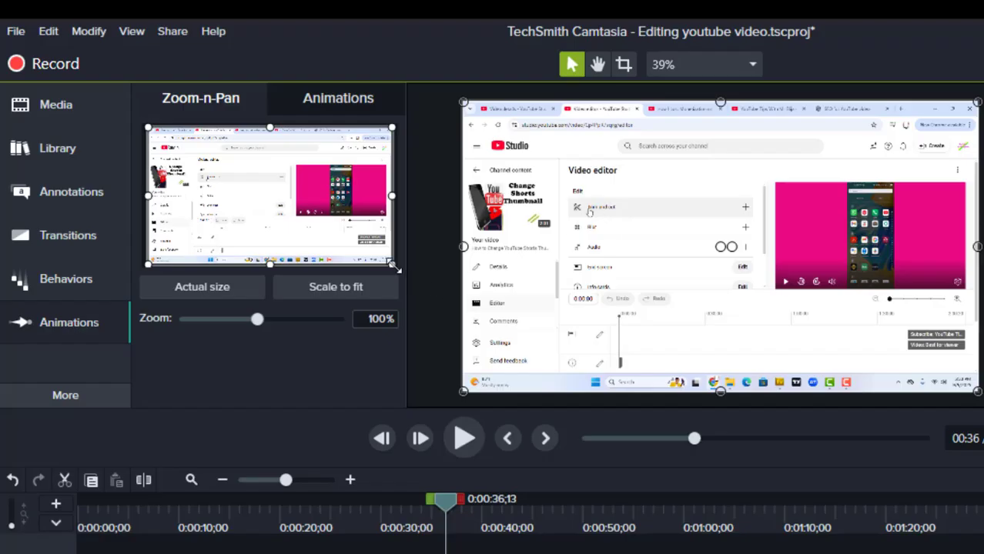
drag(393, 264, 348, 239)
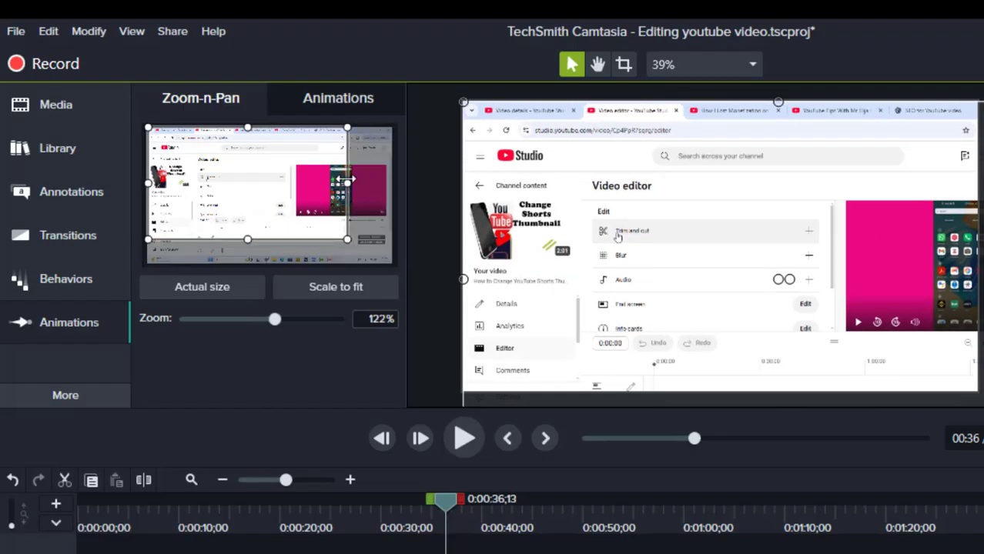
drag(347, 125, 316, 144)
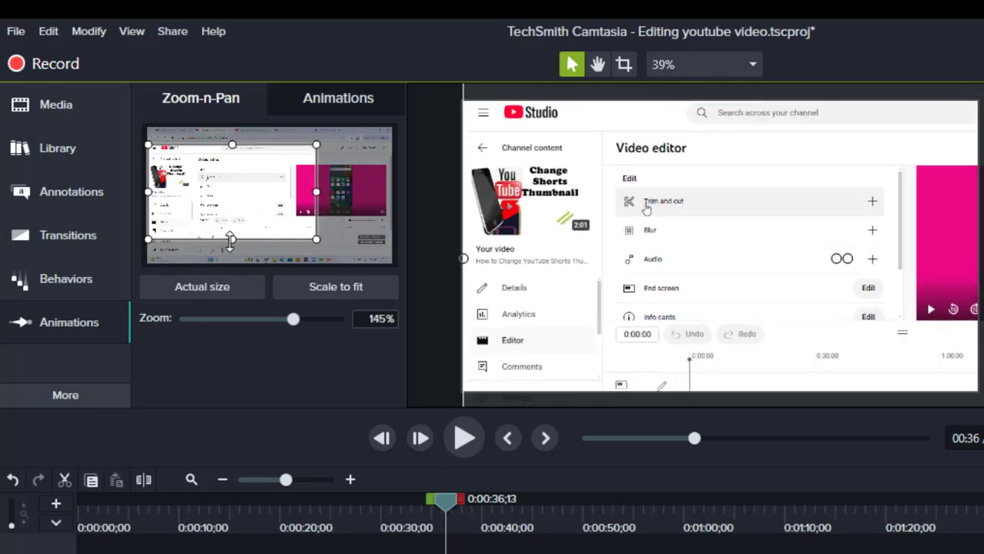
drag(232, 240, 232, 229)
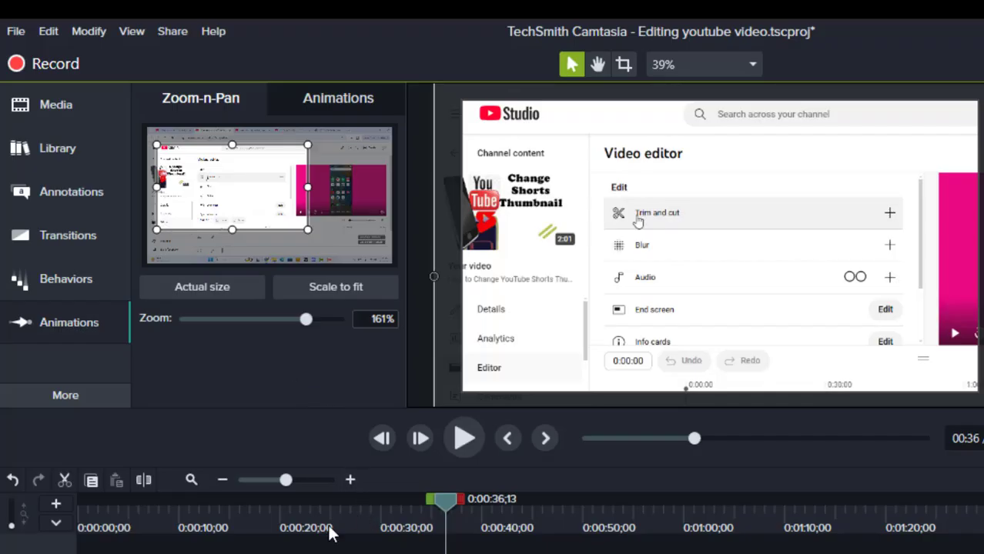
- Play on to 0:00:37;12 and tighten the zoom to 241% around the Trim and cut, Blur and Audio options
click(459, 440)
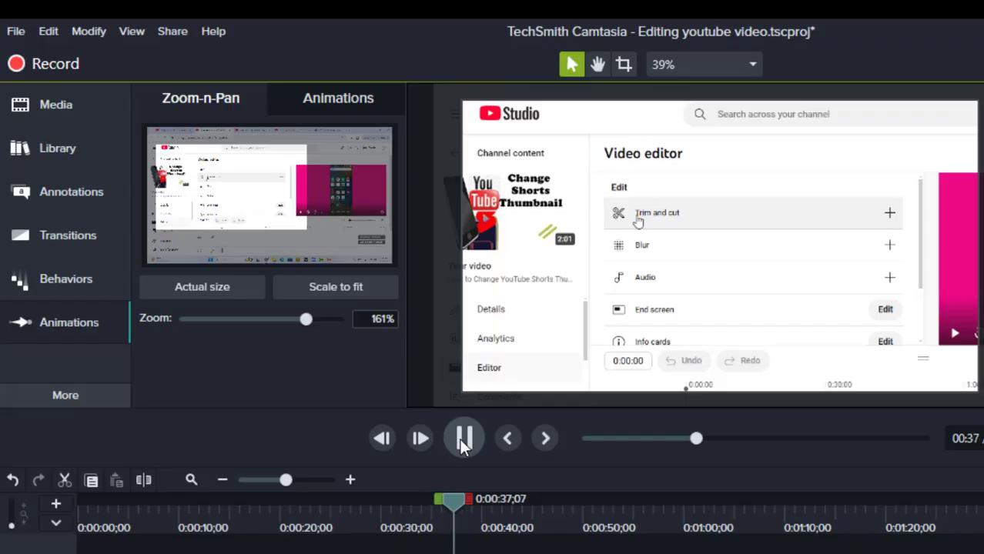
click(460, 439)
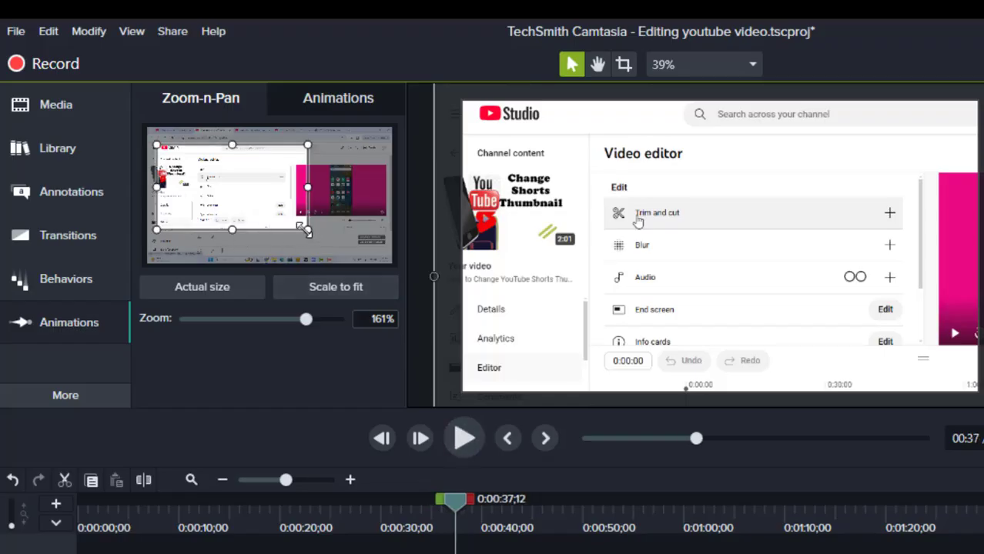
drag(234, 229, 232, 201)
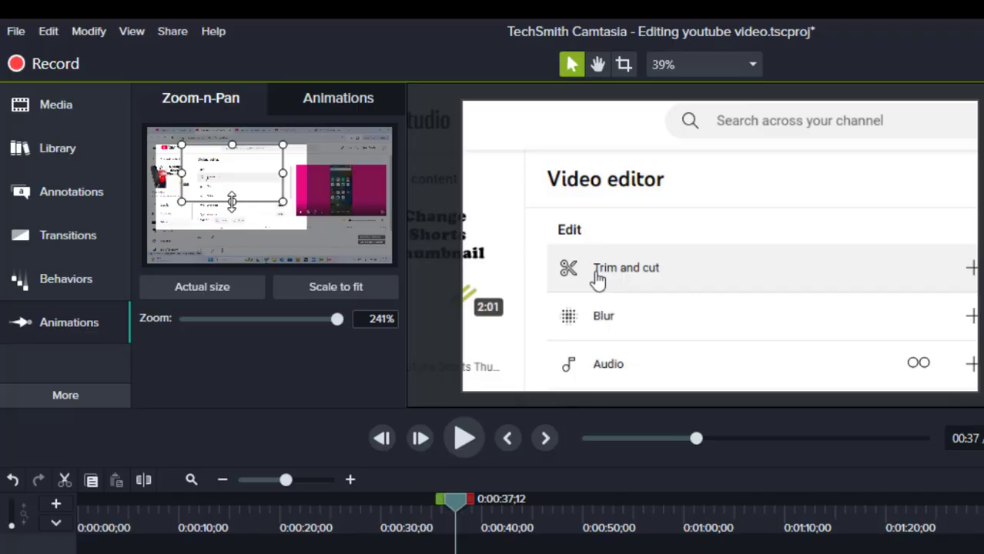
- Play on to 0:00:39;26 and widen the zoom frame to 197% so it includes the End screen option
click(462, 438)
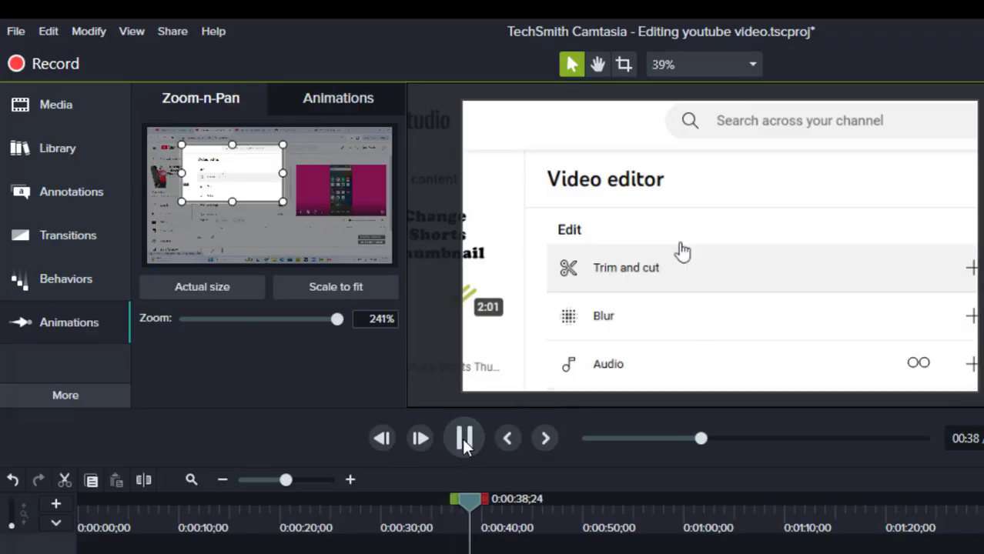
click(460, 443)
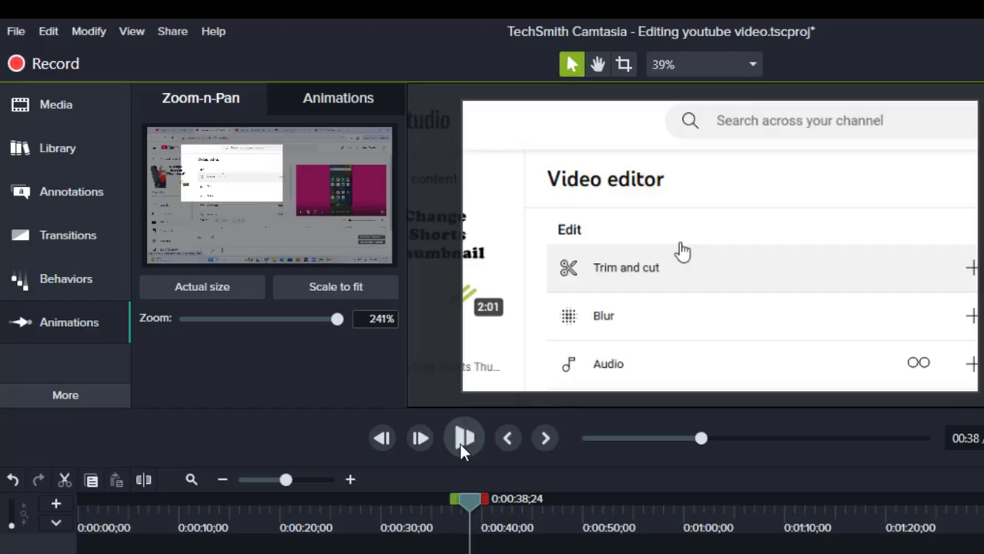
click(459, 444)
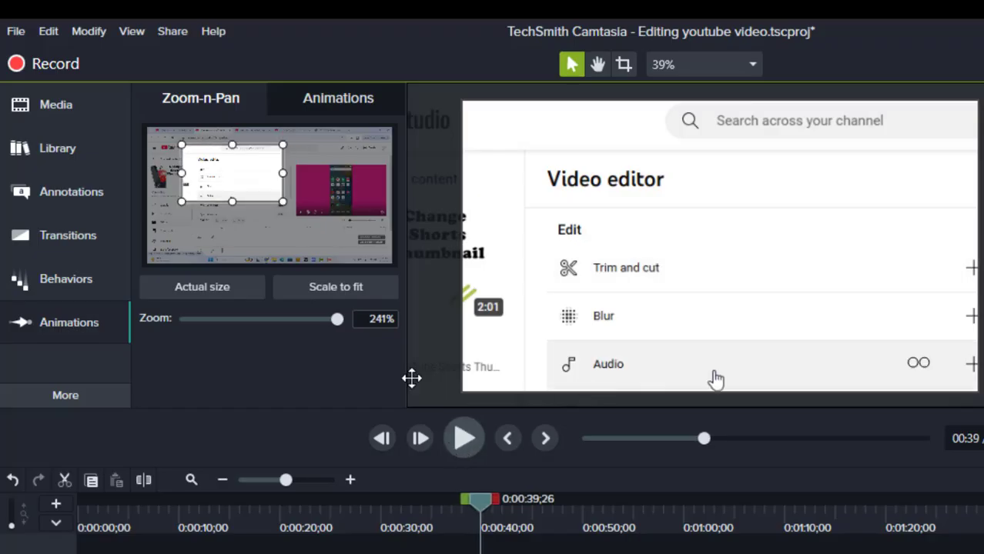
drag(283, 203, 305, 214)
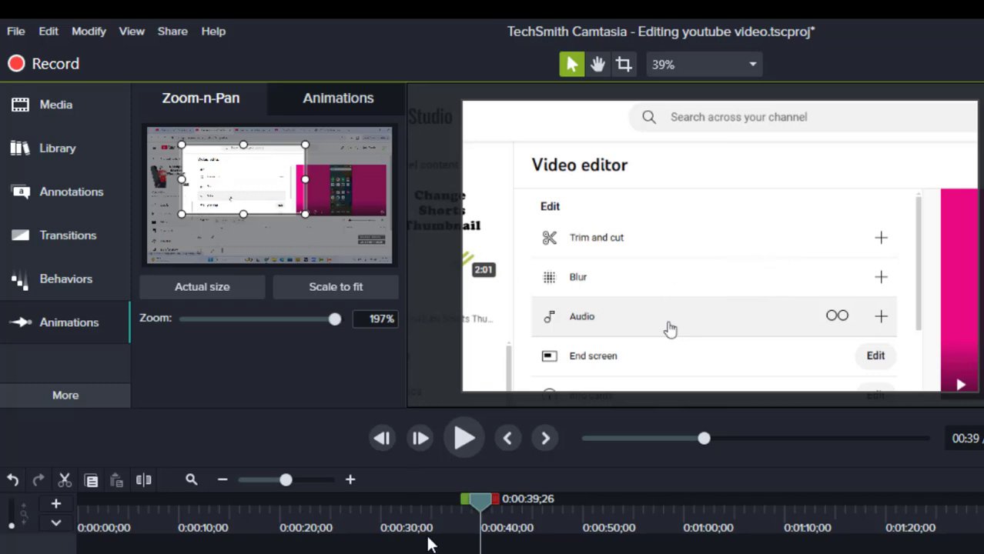
- Play on to 0:00:45;07 and zoom back out to the whole recording with Scale to fit
click(462, 439)
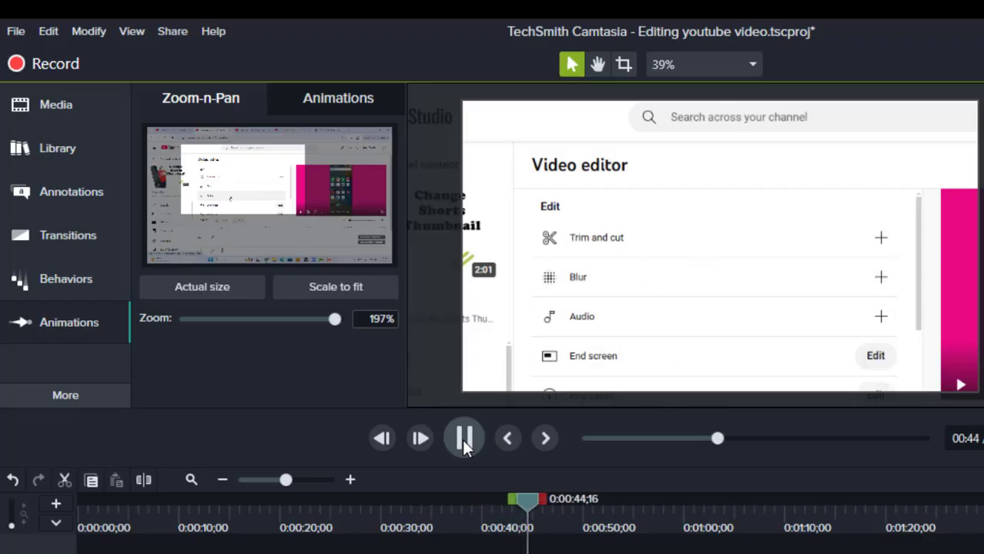
click(463, 438)
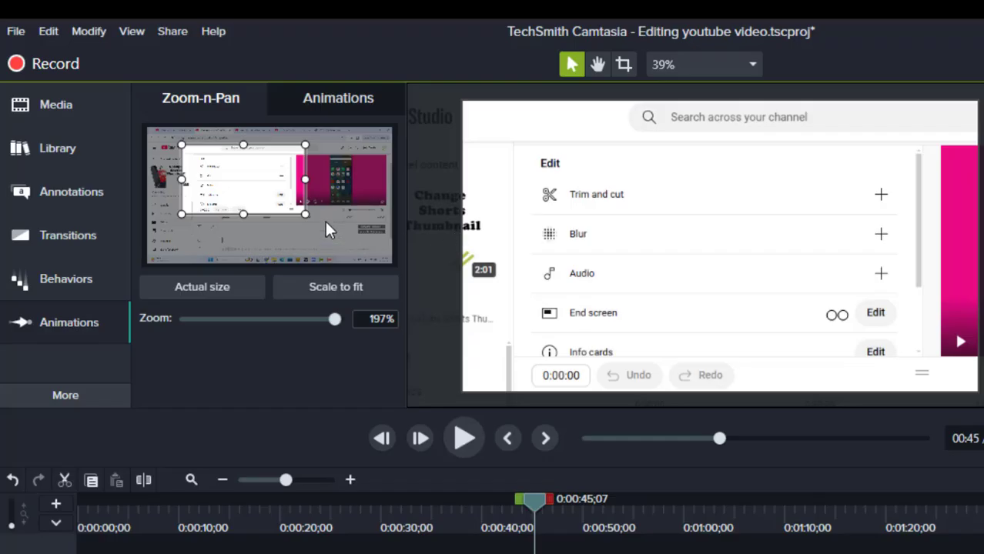
click(348, 287)
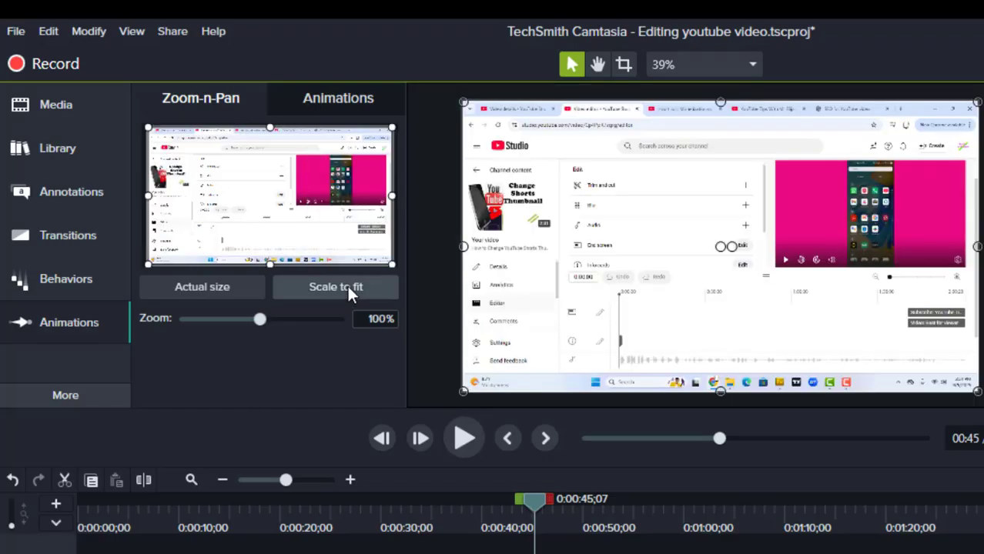
- Play on to 0:00:54;06 and add a 254% zoom on the trim handle at the end of the recorded YouTube timeline
click(461, 438)
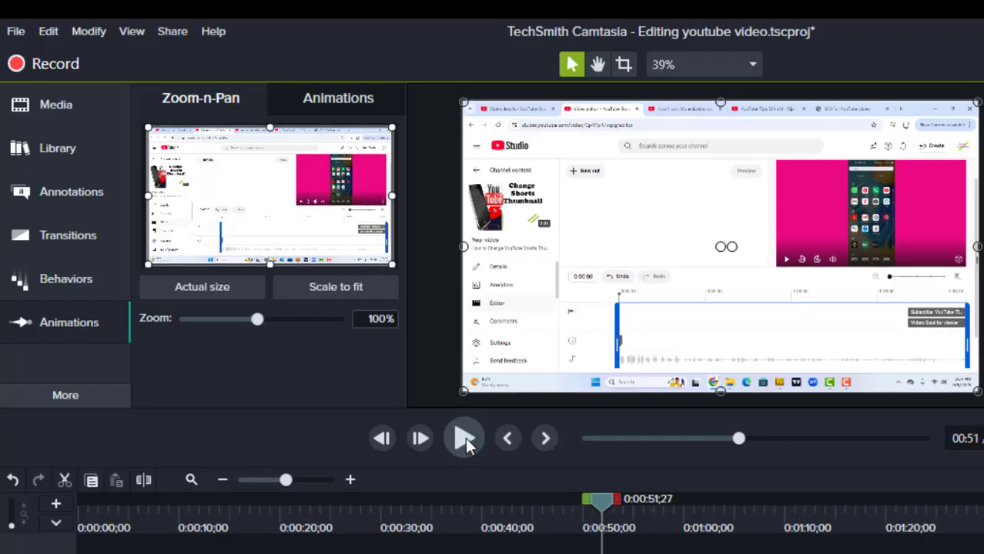
click(465, 437)
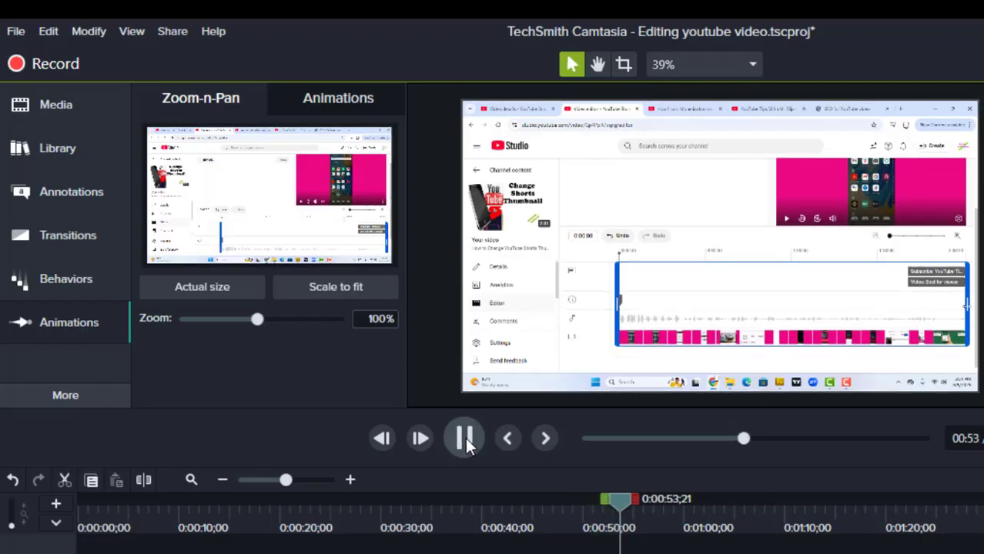
click(465, 438)
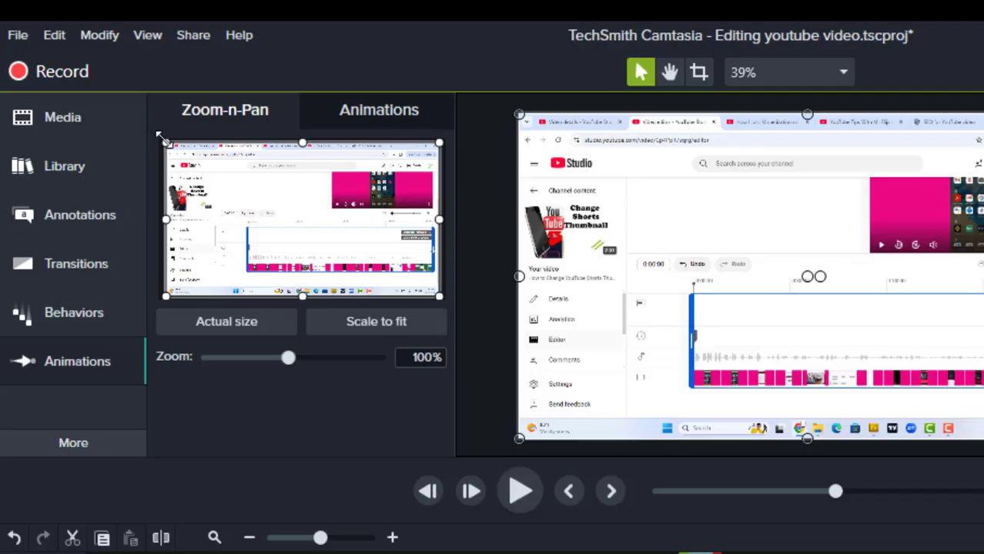
drag(162, 137, 374, 254)
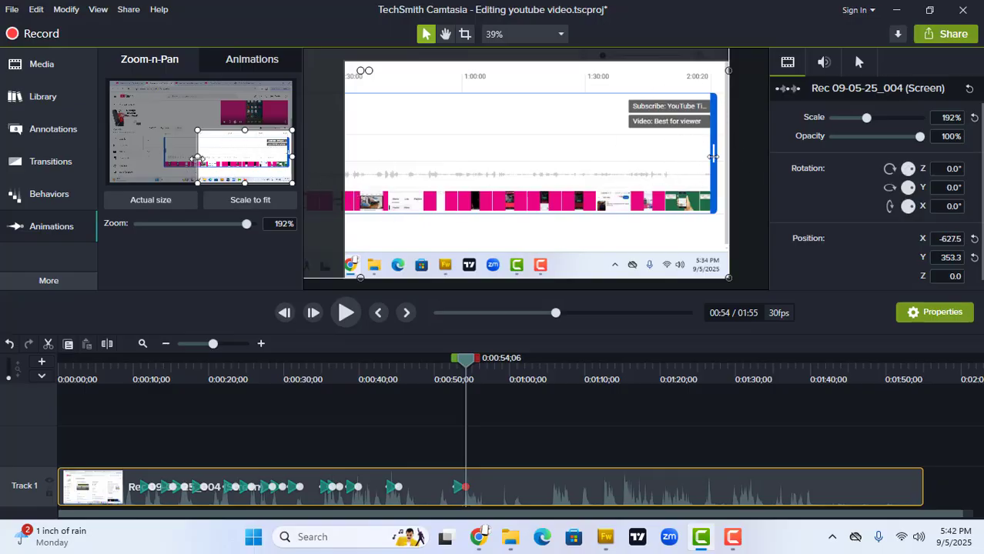
drag(200, 157, 221, 157)
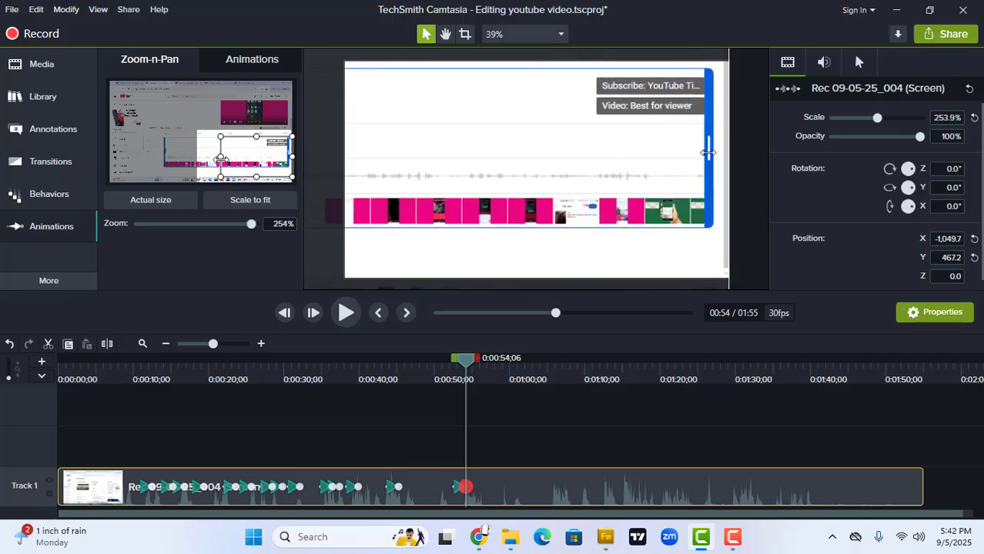
- Play on to 0:01:04;26 and widen the zoom frame to 125% so it covers the video preview and the trimmed YouTube timeline
click(344, 314)
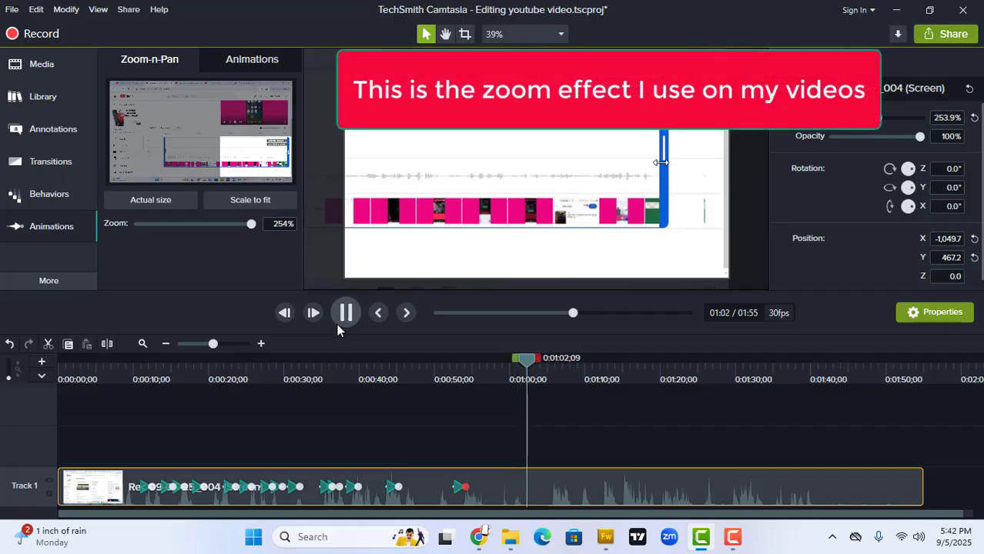
click(336, 324)
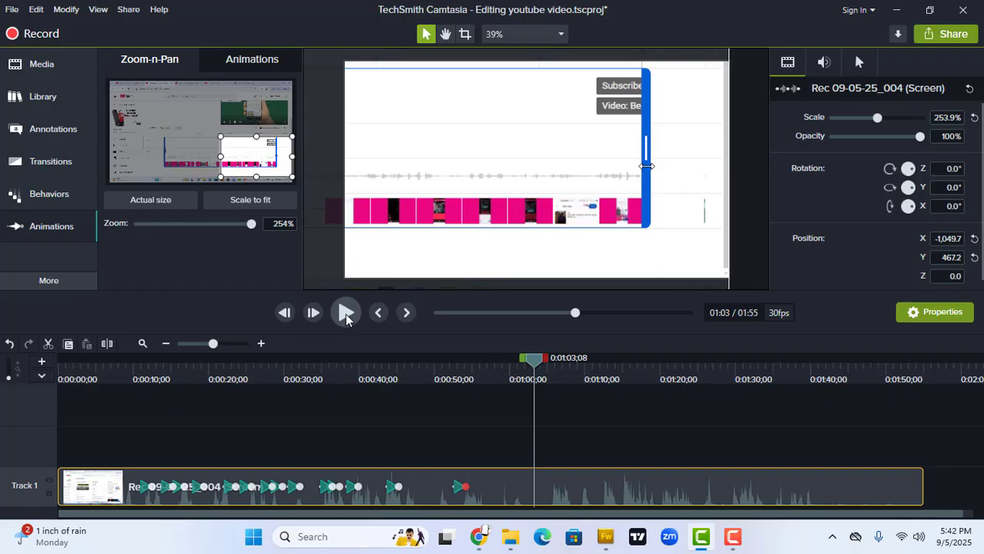
click(346, 316)
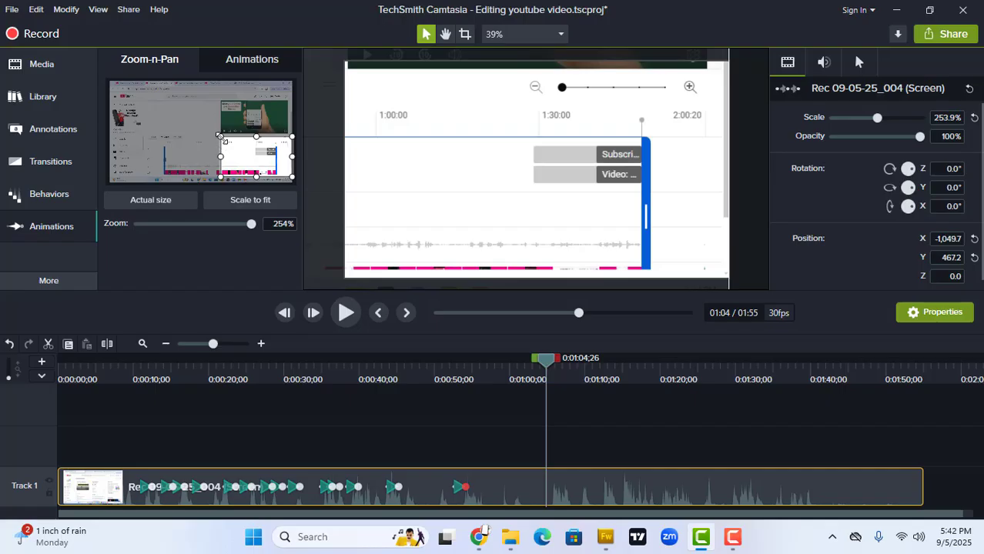
drag(219, 135, 163, 95)
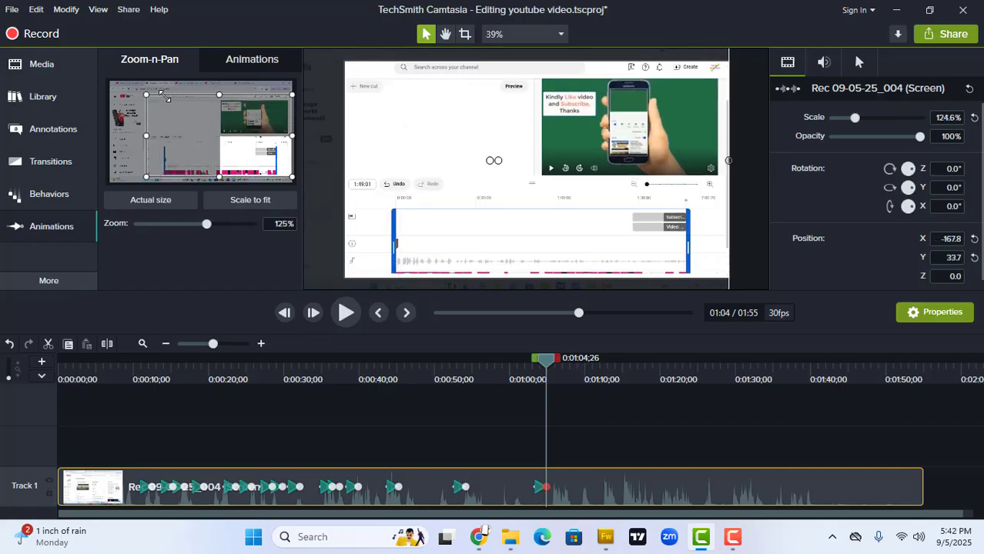
- Play on to 0:01:10;19 and tighten the zoom to 163% around the Confirm changes dialog
click(345, 313)
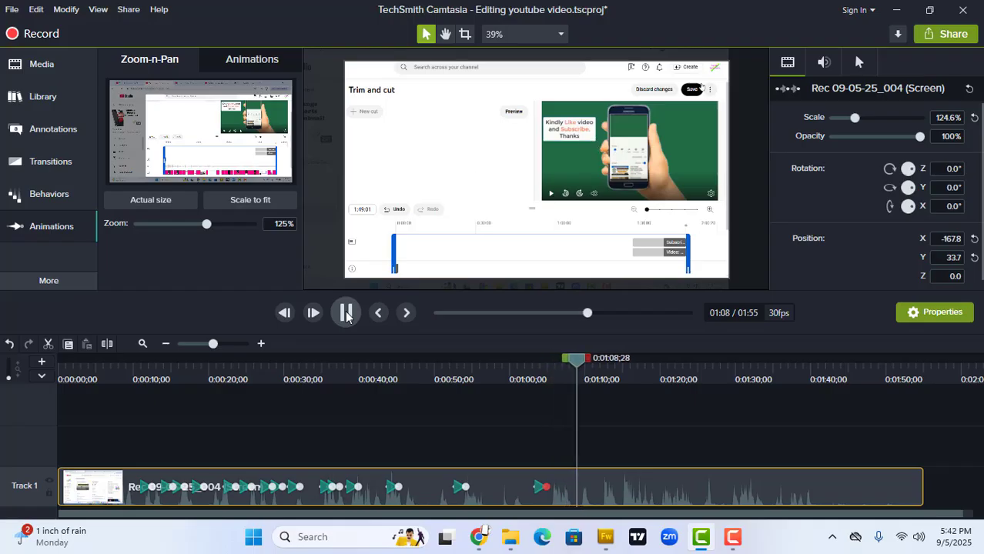
click(347, 314)
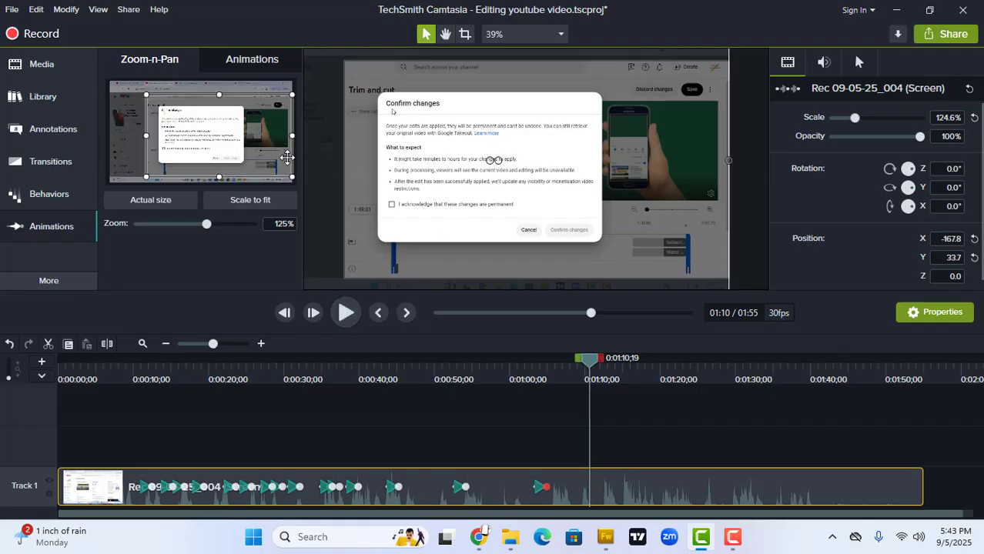
drag(291, 135, 256, 136)
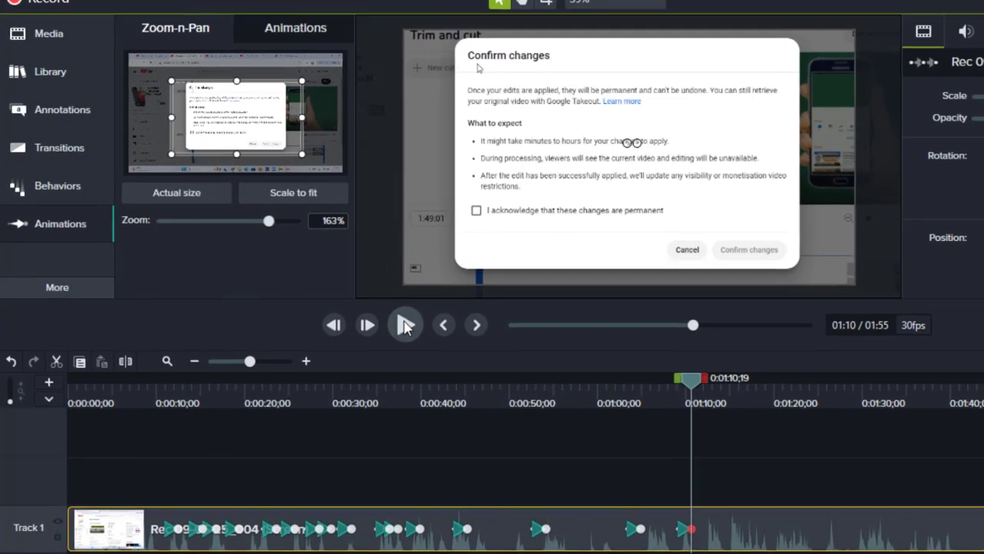
- Play on to 0:01:27;12 and zoom back out to the whole recording with Scale to fit
click(346, 312)
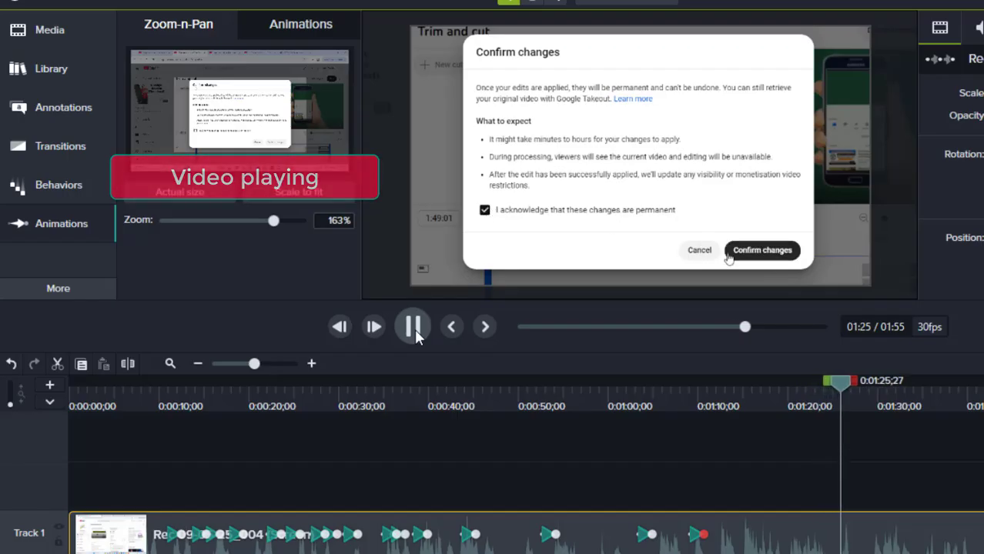
click(414, 327)
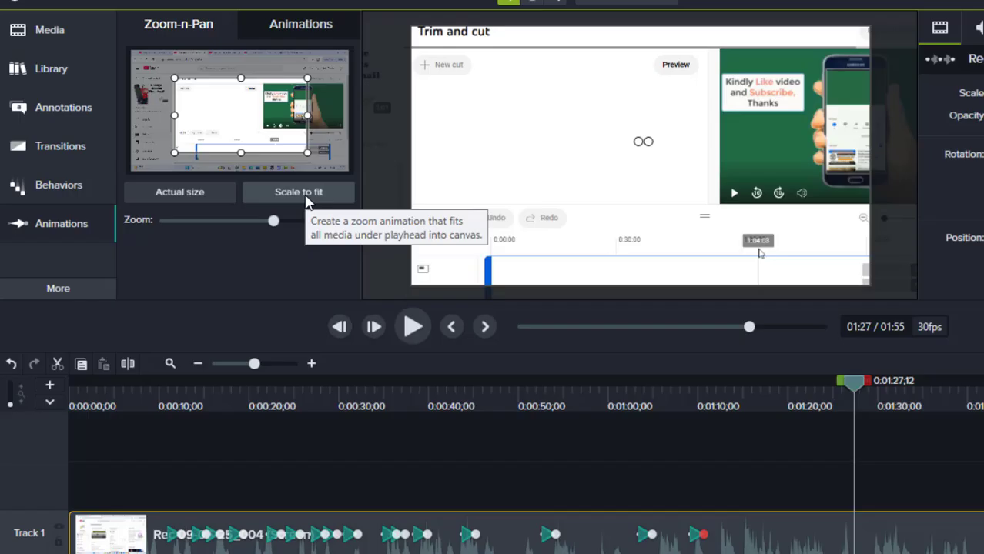
click(306, 194)
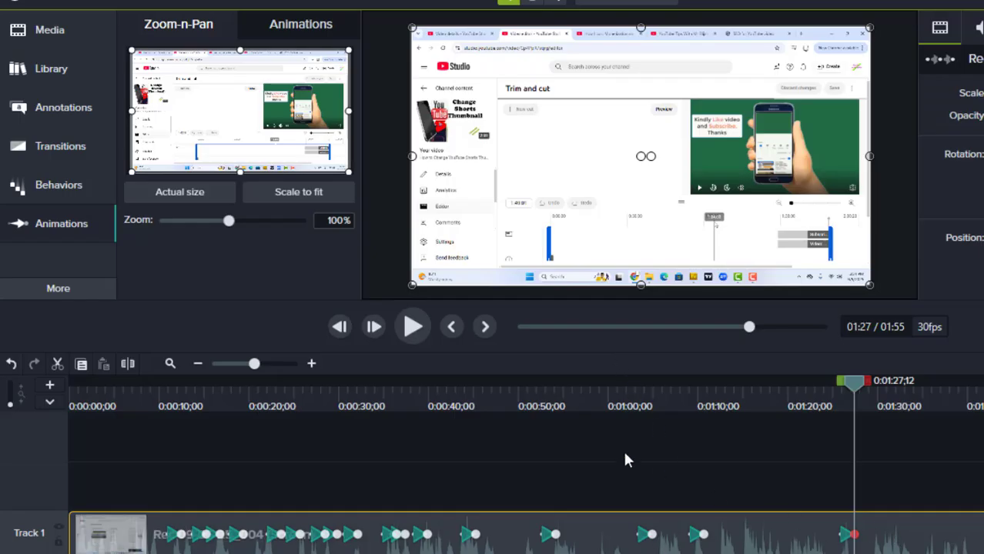
- Play on to 01:40, split the recording there and delete the remaining end section
click(414, 327)
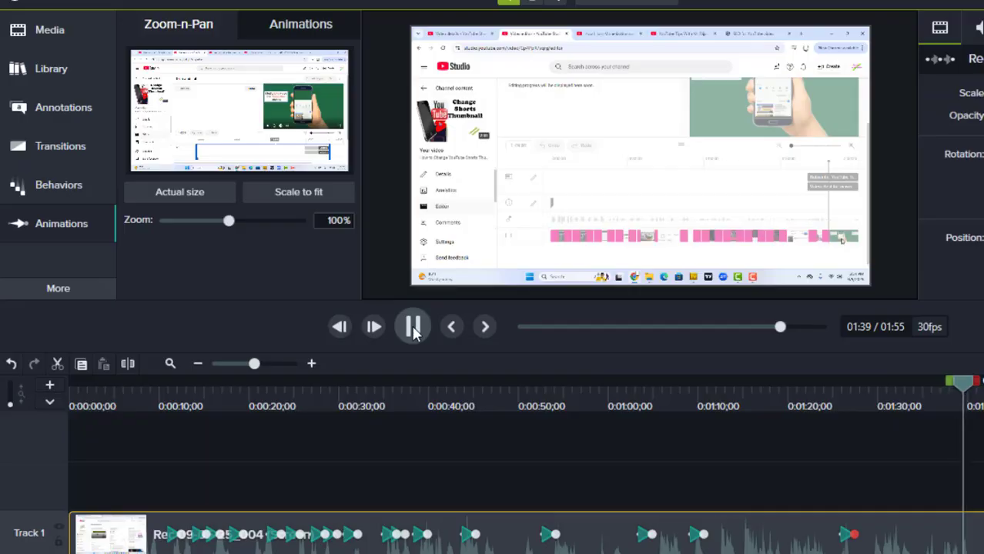
click(414, 330)
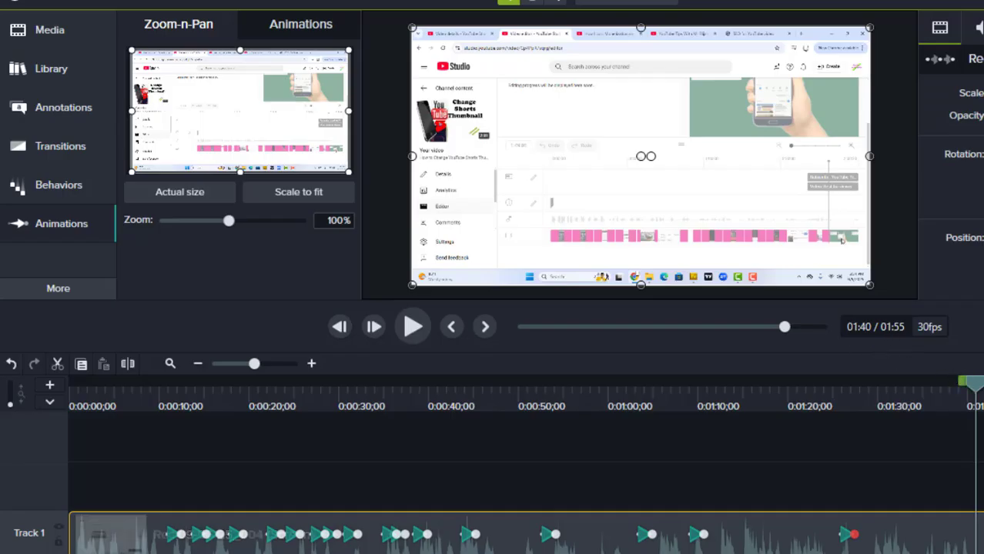
click(128, 369)
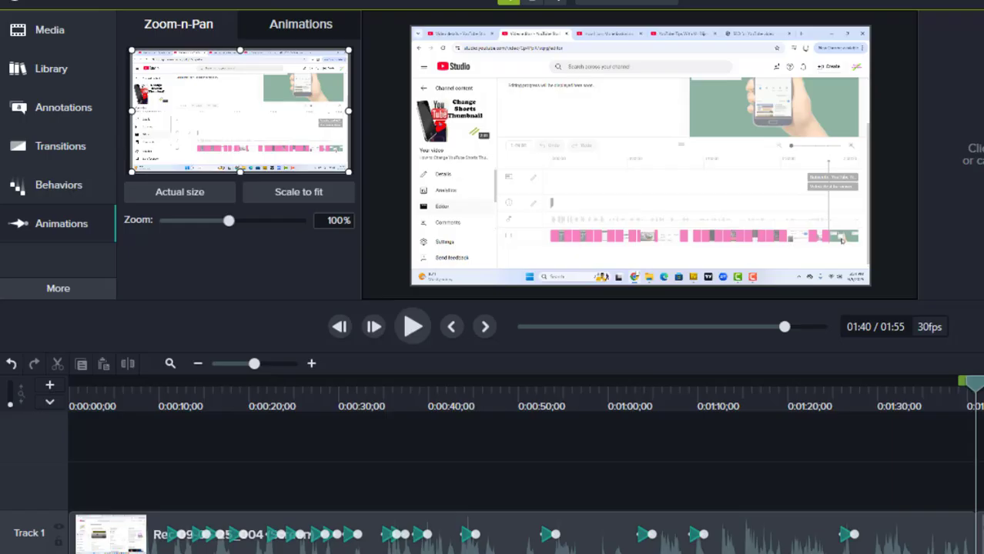
click(983, 532)
right_click(983, 533)
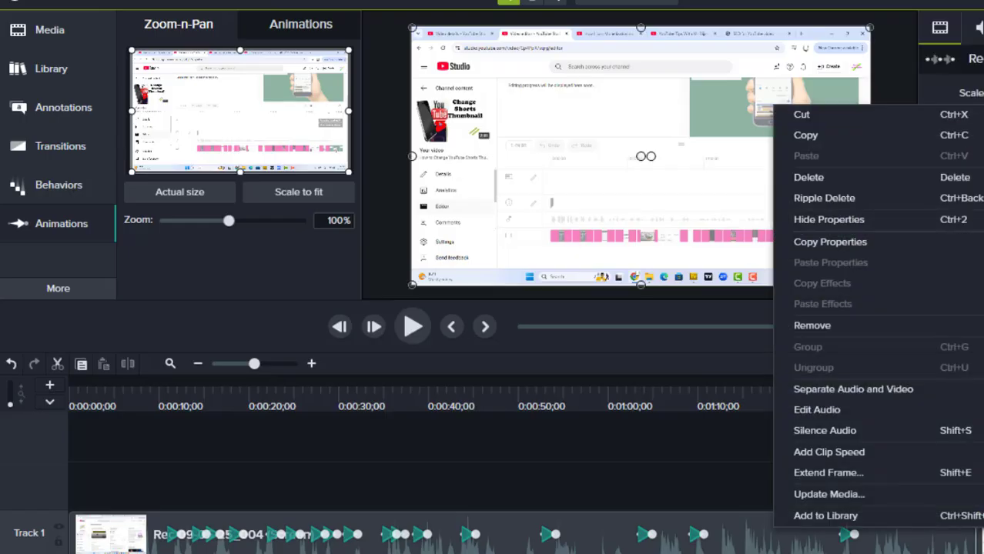
click(814, 175)
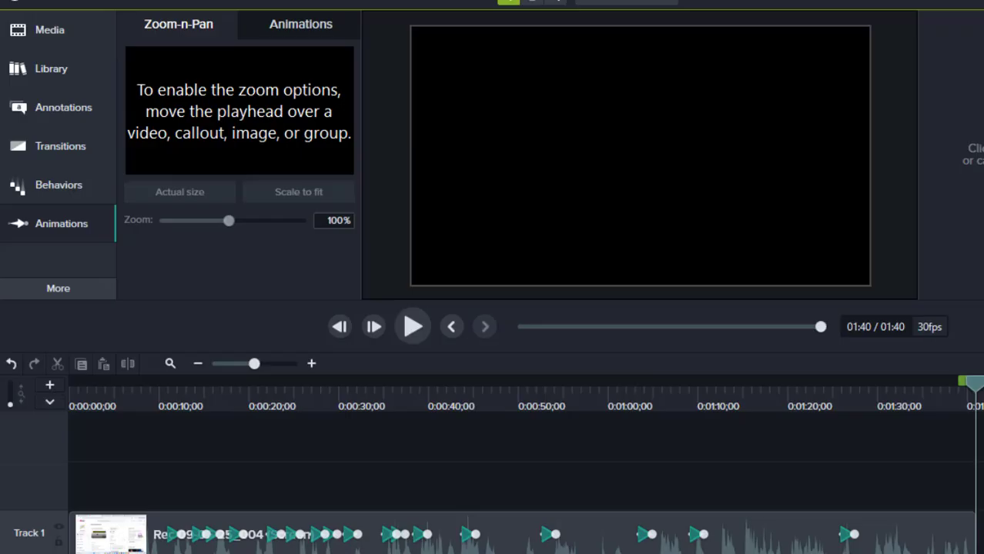
- Save the project
click(14, 0)
mouse_move(43, 0)
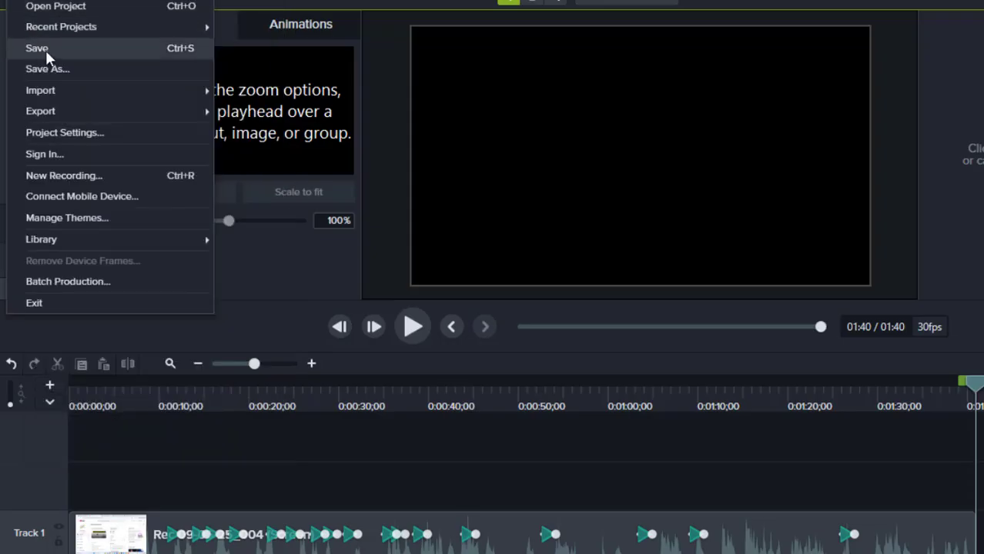
click(17, 50)
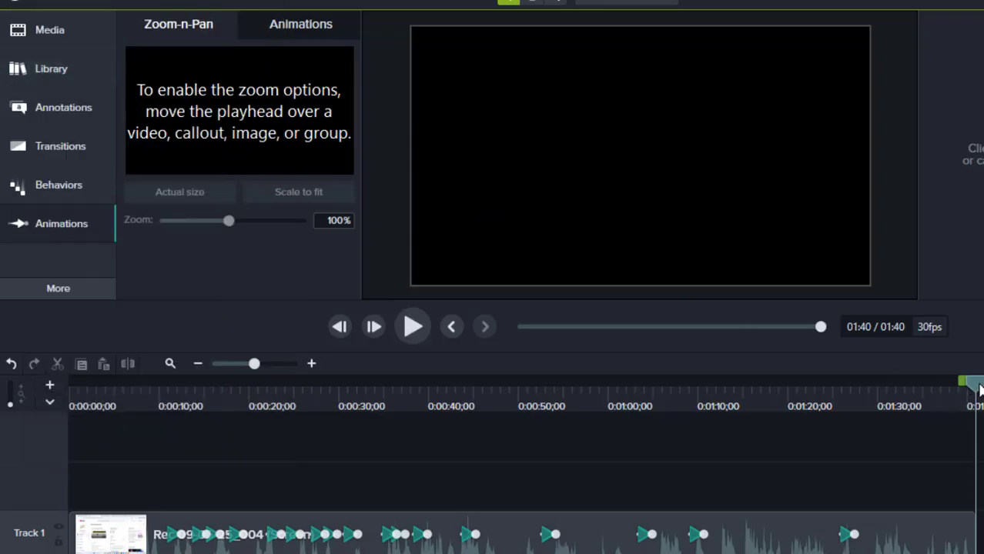
- Return the playhead to the start and play the edit through to 0:00:39;06 to review the zoom effects
drag(978, 387, 18, 423)
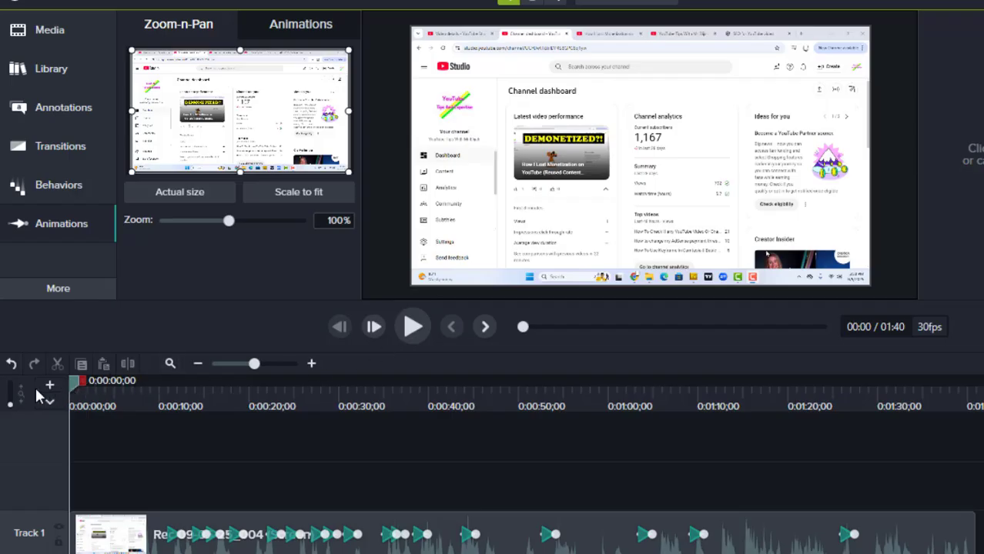
click(410, 327)
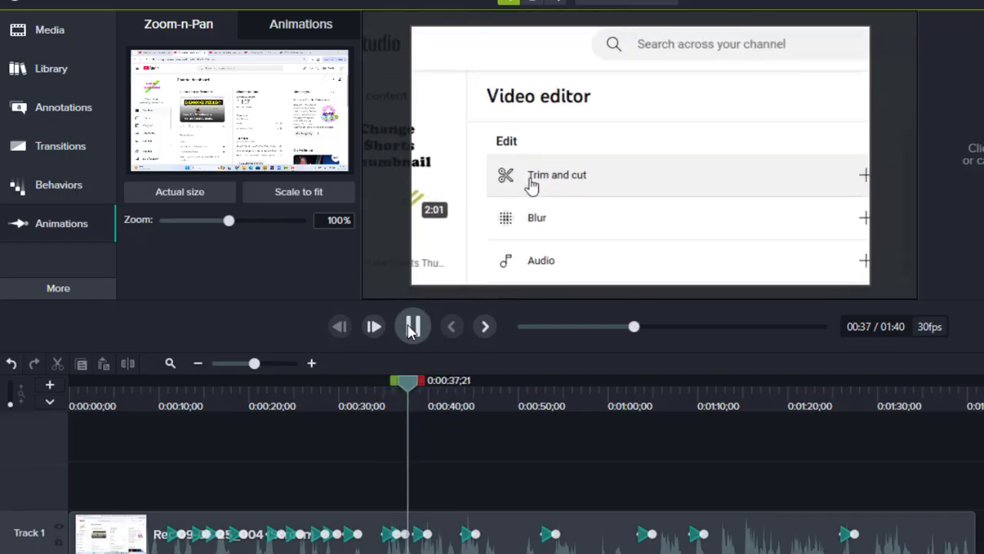
click(410, 327)
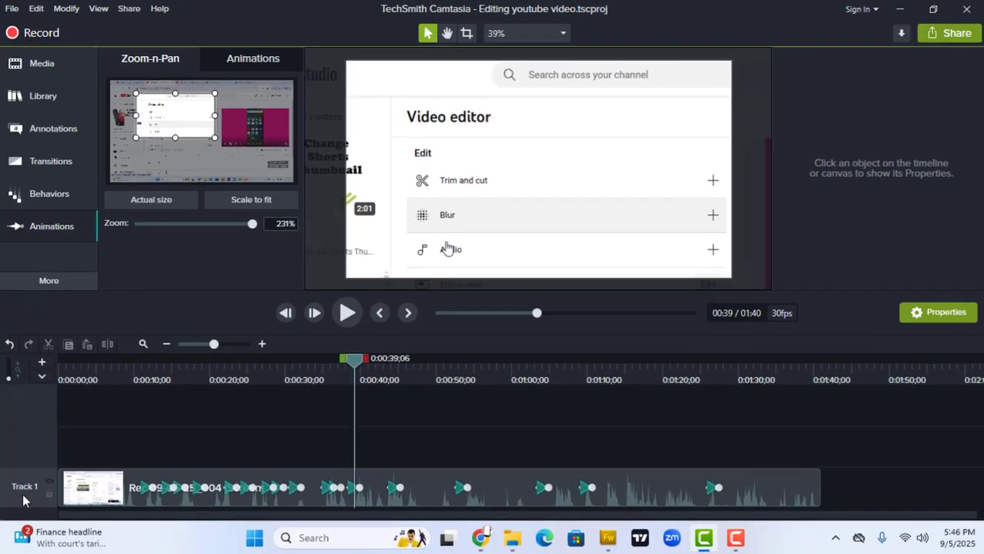
- Insert a new empty track beneath the screen recording's track
right_click(857, 490)
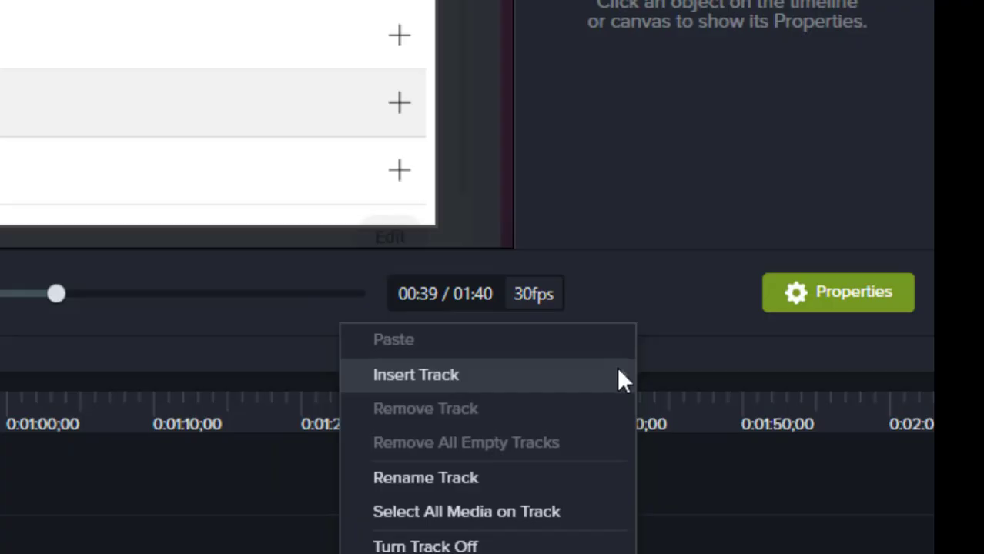
click(597, 186)
click(710, 412)
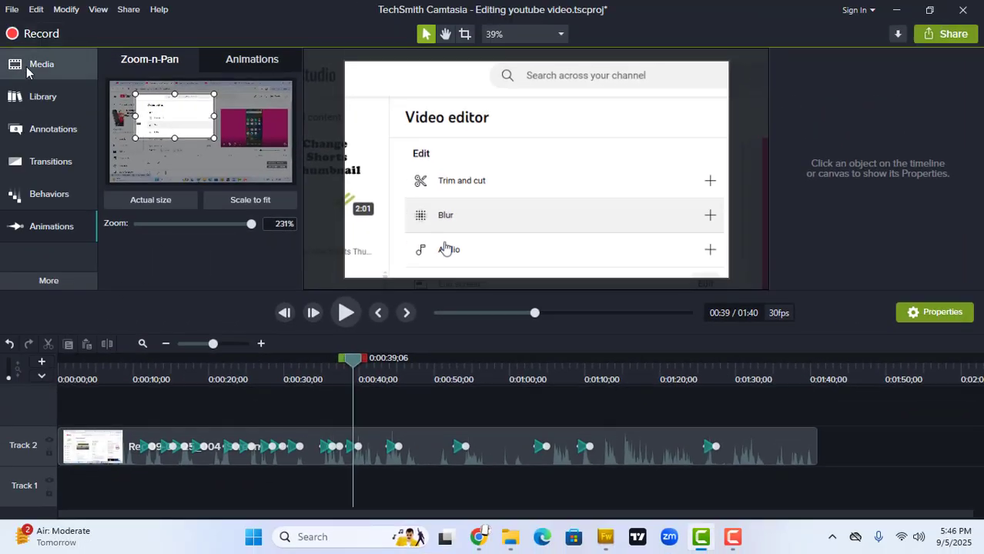
- Import the audio file "Little Samba - Quincas Moreira" from the music folder in youtube videos into the Media Bin
click(33, 68)
click(106, 281)
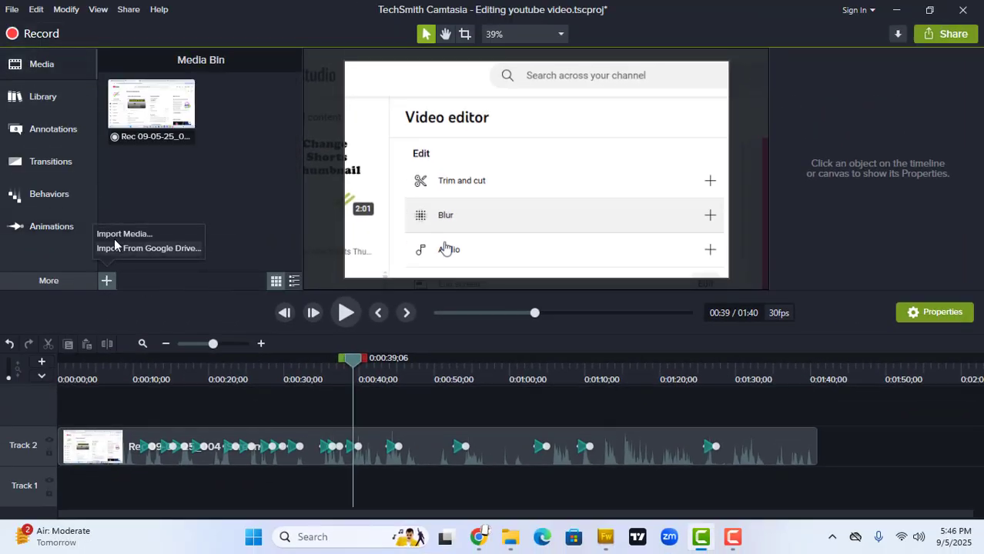
click(125, 235)
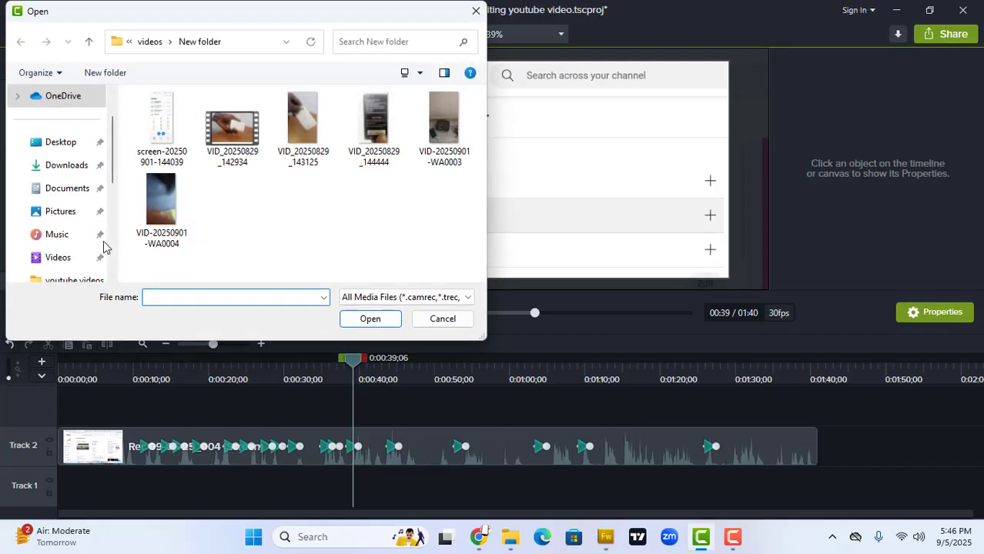
click(149, 41)
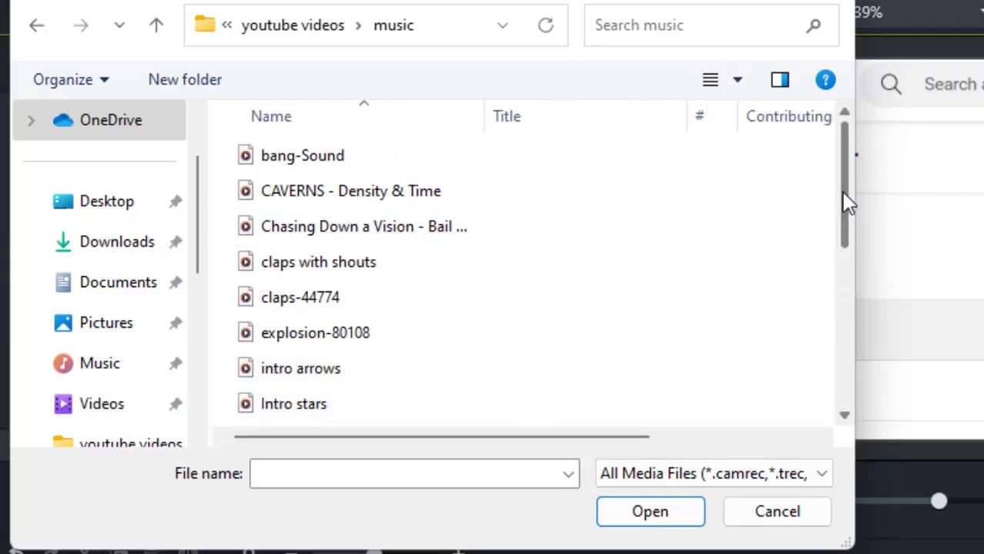
drag(843, 205, 844, 373)
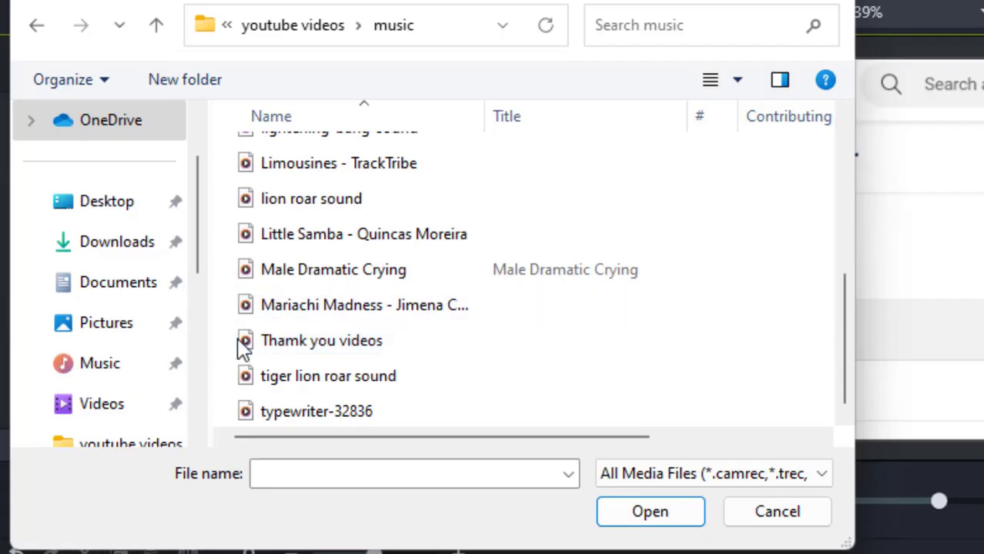
click(352, 243)
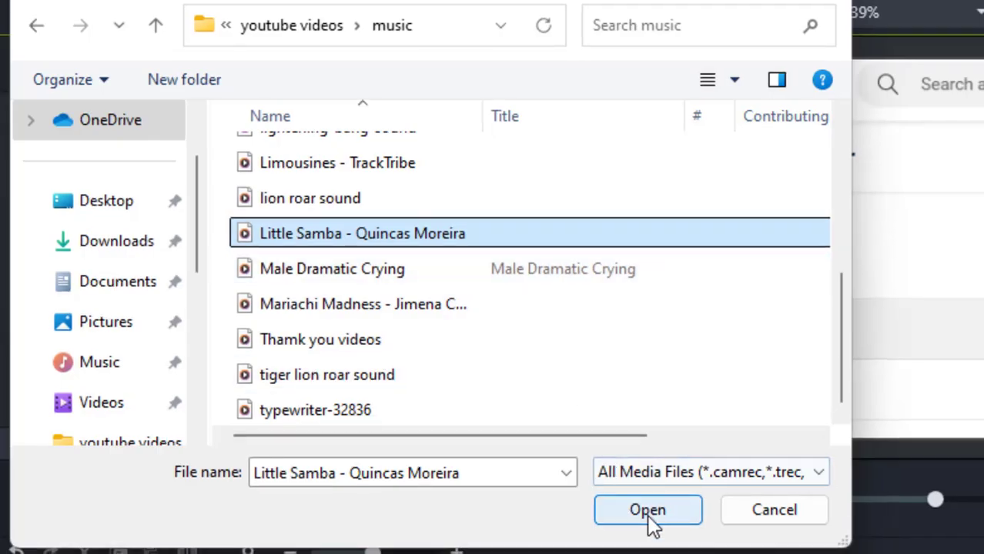
click(650, 516)
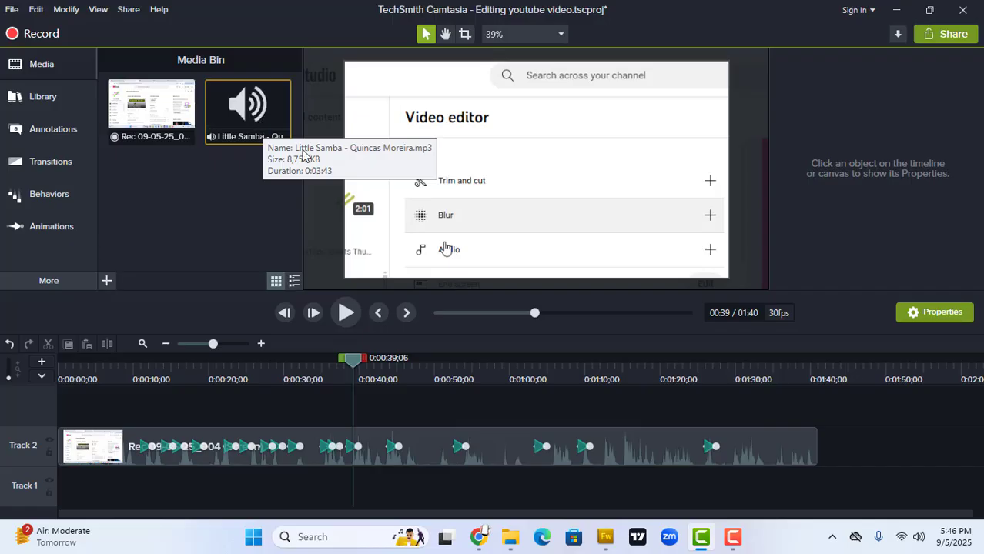
- Place the Little Samba music at the start of Track 1 and cut off everything past the recording's end at 0:01:40;22
drag(252, 114, 474, 486)
drag(295, 500, 24, 489)
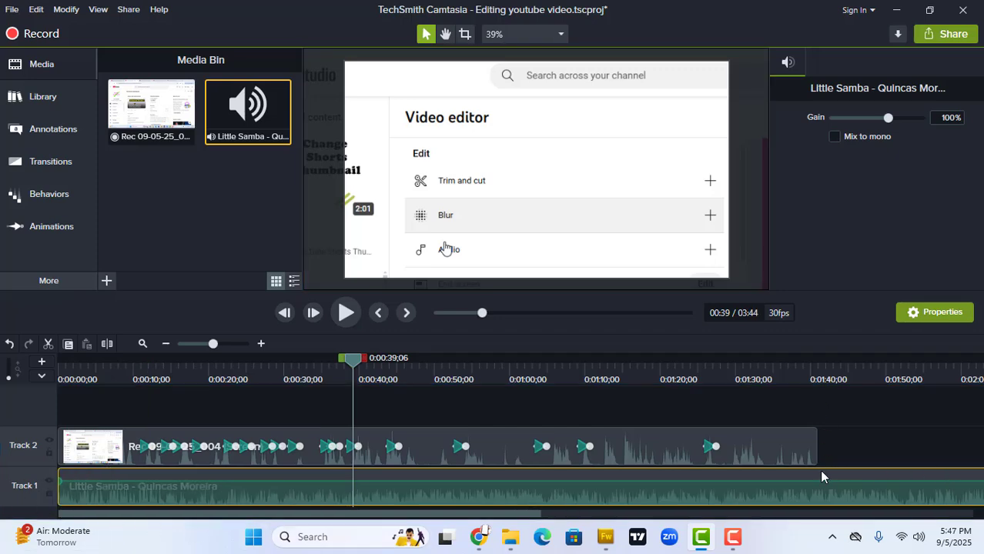
drag(352, 359, 818, 425)
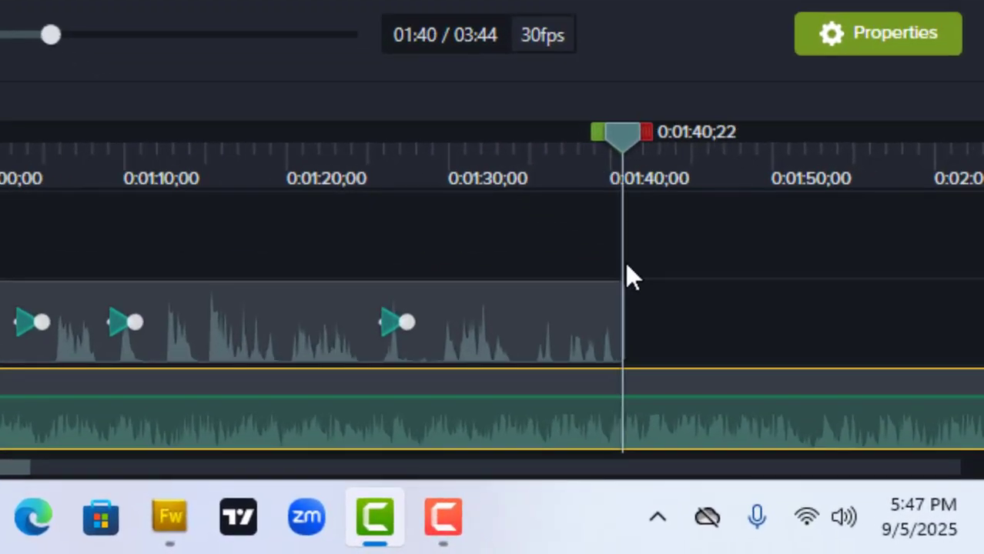
drag(626, 264, 627, 265)
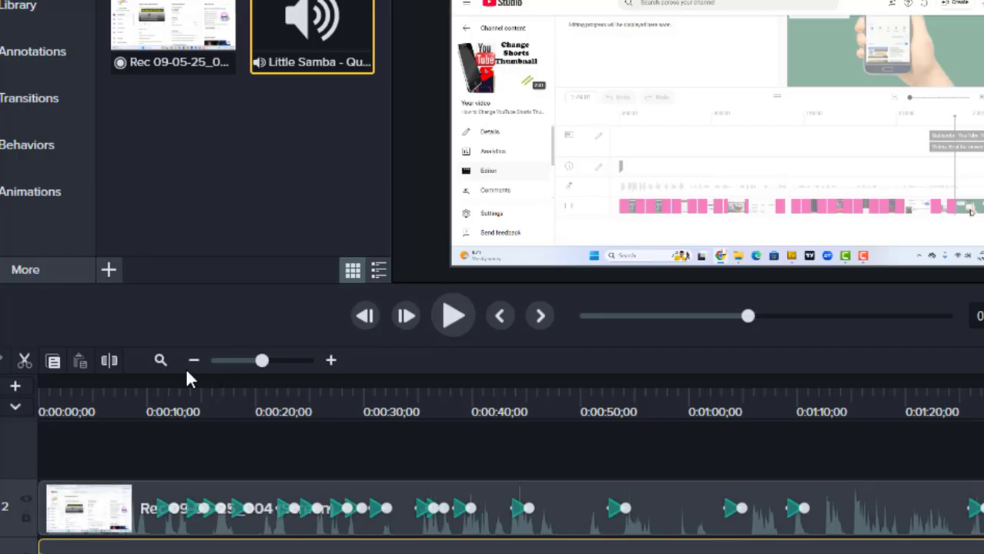
click(117, 362)
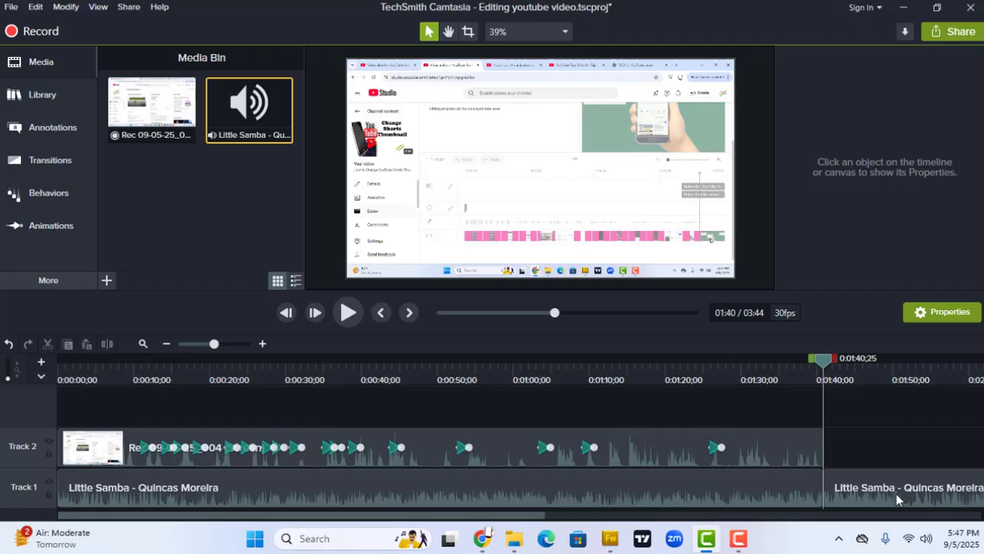
right_click(897, 499)
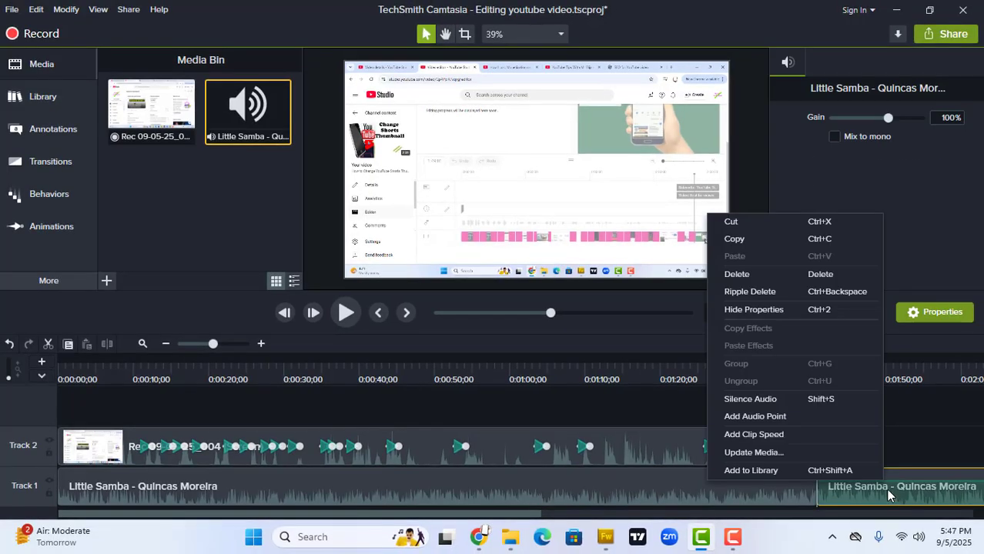
click(743, 274)
- Play the project from the start to 0:00:03;14 to hear the music's volume against the narration
drag(811, 364, 0, 398)
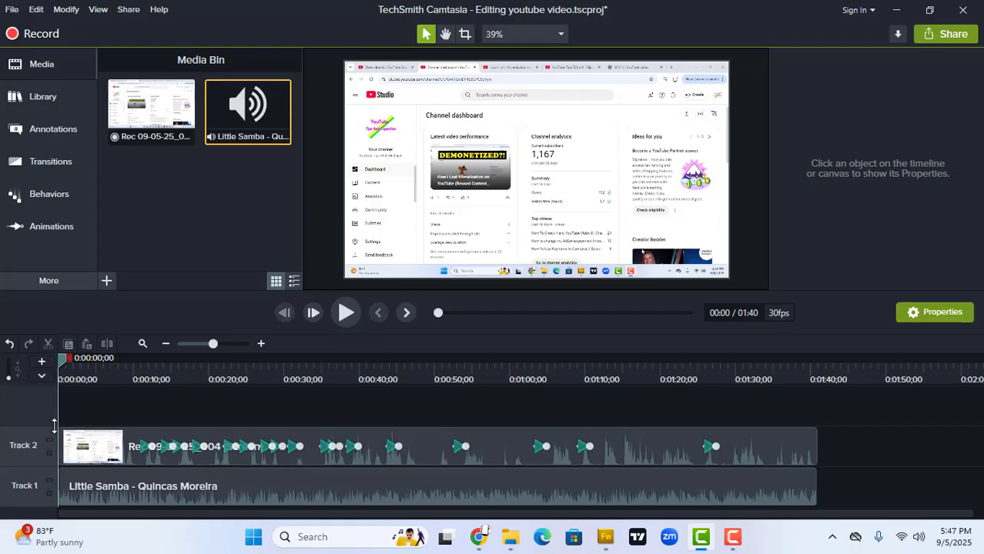
click(345, 314)
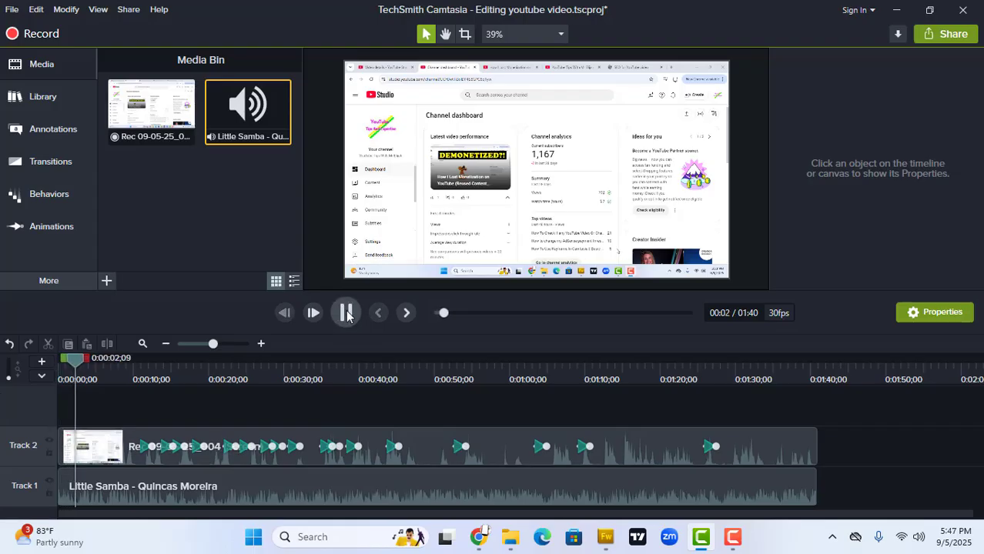
click(339, 313)
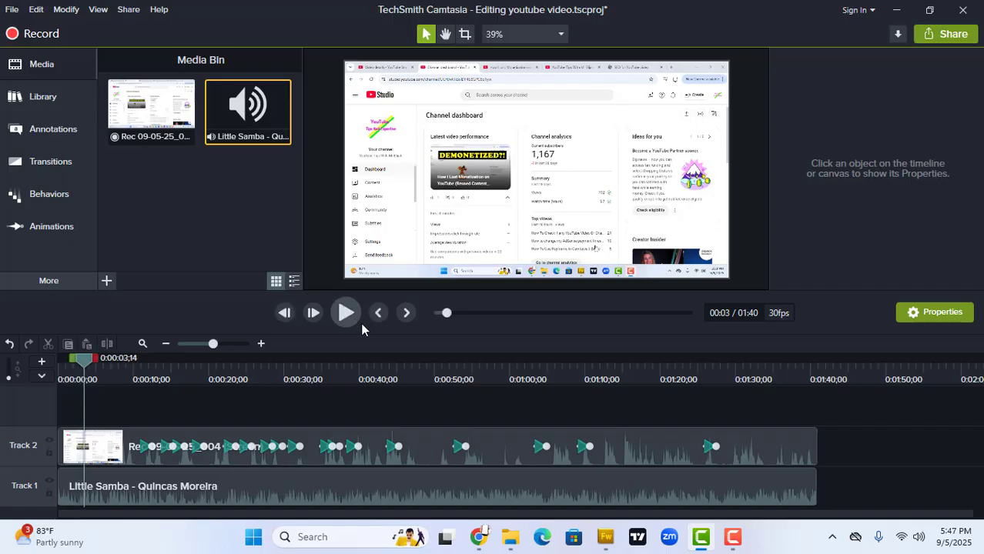
- Set the Little Samba clip's gain to 25% and play on to 0:00:18;07 to check the sound balance
click(467, 495)
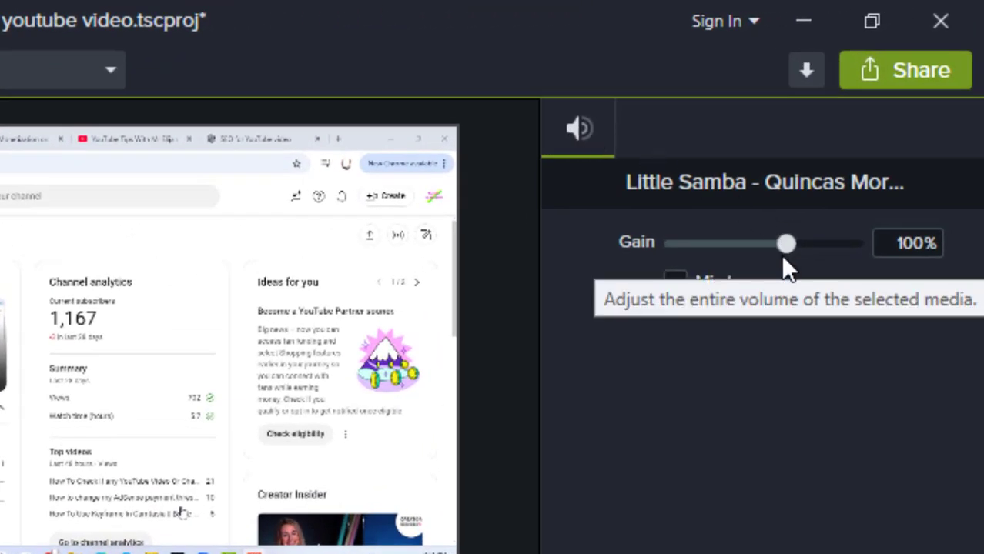
click(740, 245)
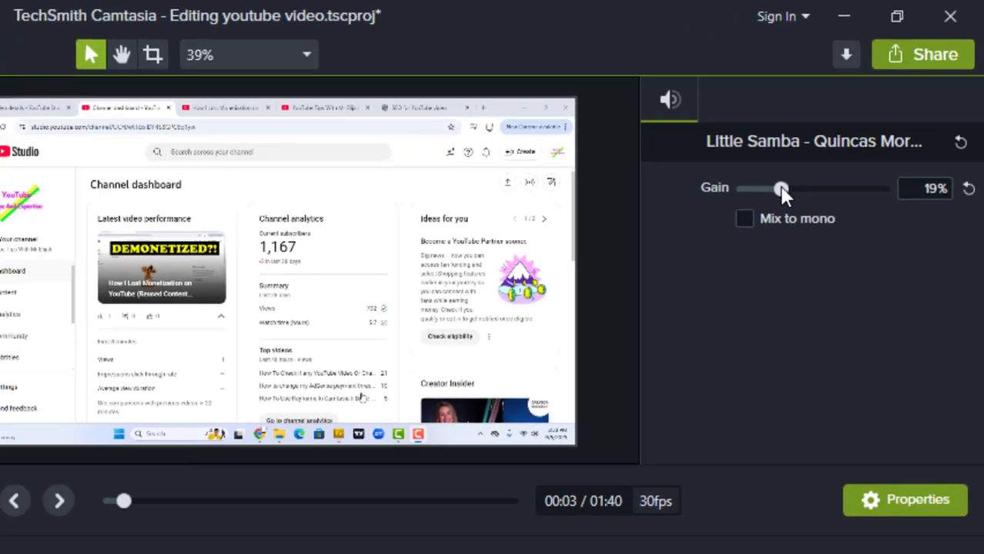
drag(781, 189, 787, 189)
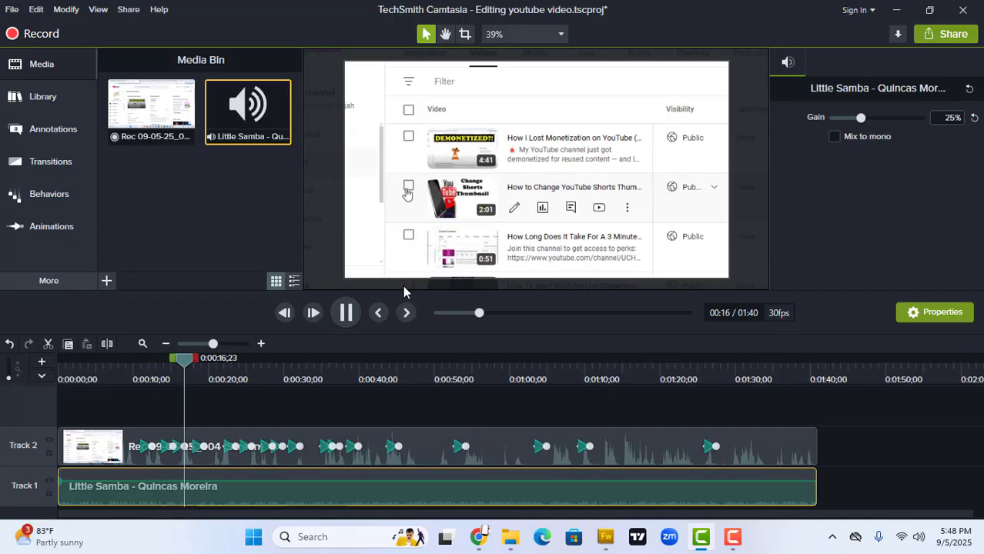
click(346, 309)
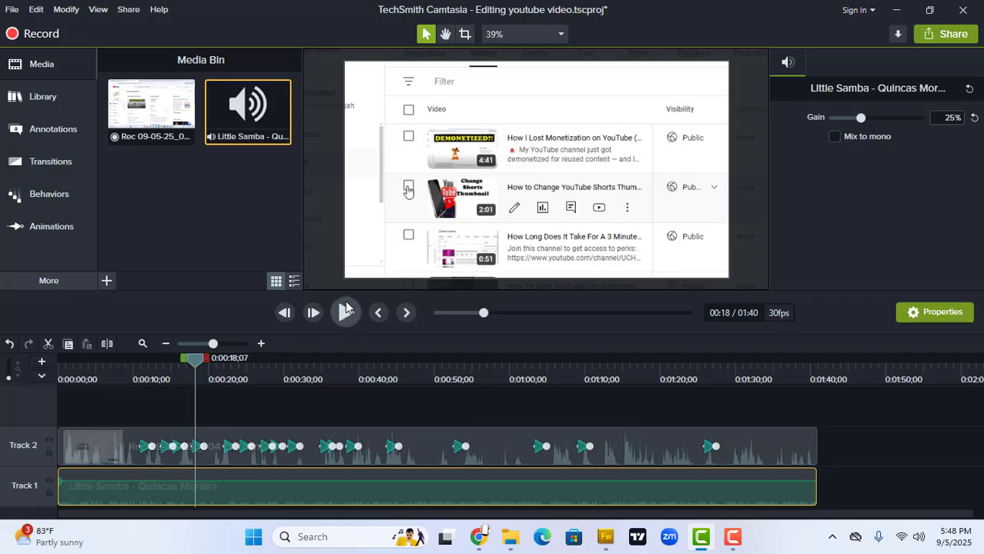